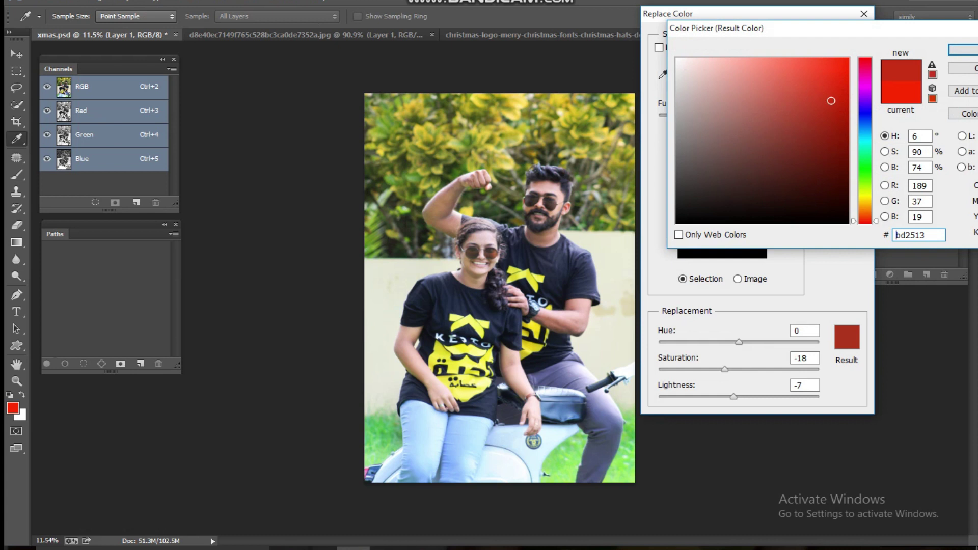
Step: Sample the yellow print on the woman's shirt as the colour to replace, adding neighbouring yellow shades to the selection
left_click(964, 50)
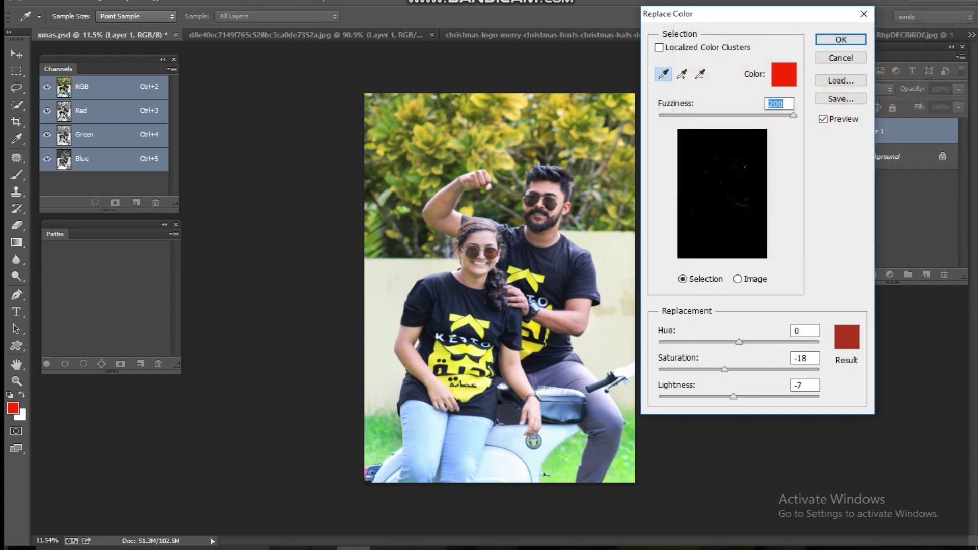
left_click(482, 384)
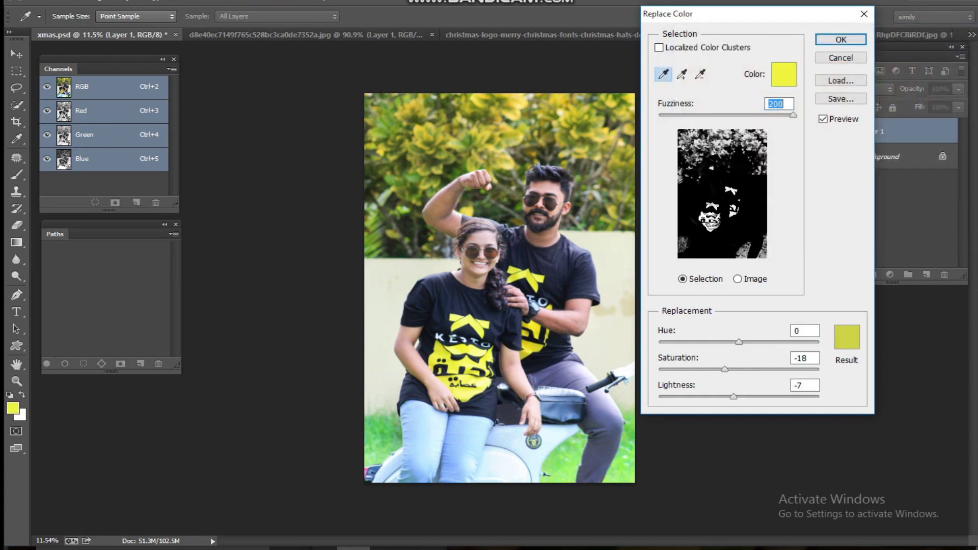
left_click(481, 385)
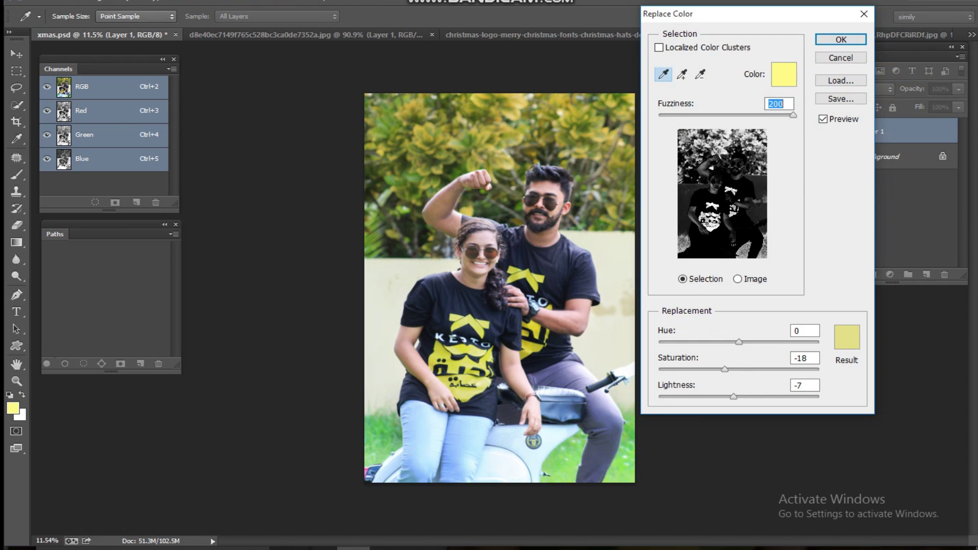
left_click(682, 74)
left_click(482, 385)
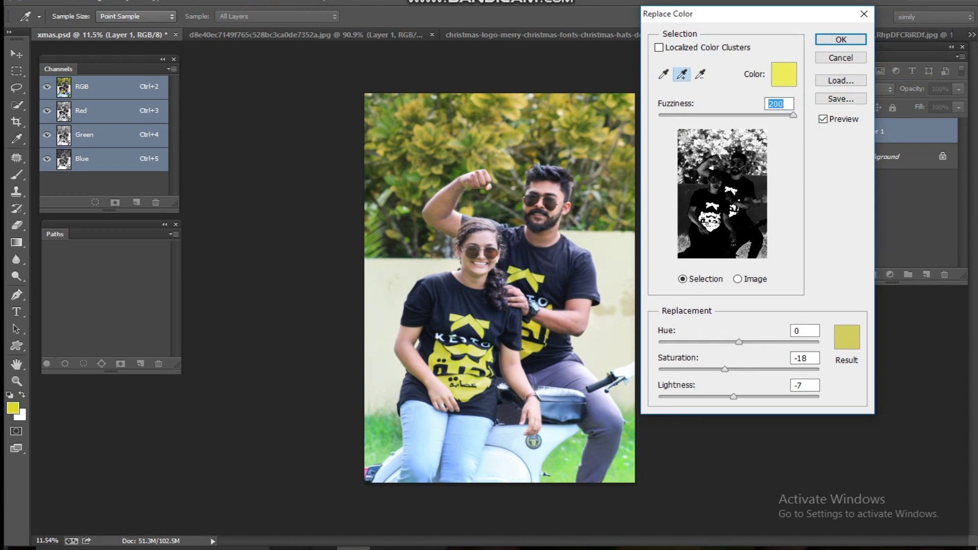
left_click(481, 385)
left_click(481, 384)
left_click(481, 384)
Step: Set the replacement result colour to a deep red with hue -59, saturation +2 and lightness -25
left_click(847, 337)
type("d15d5d")
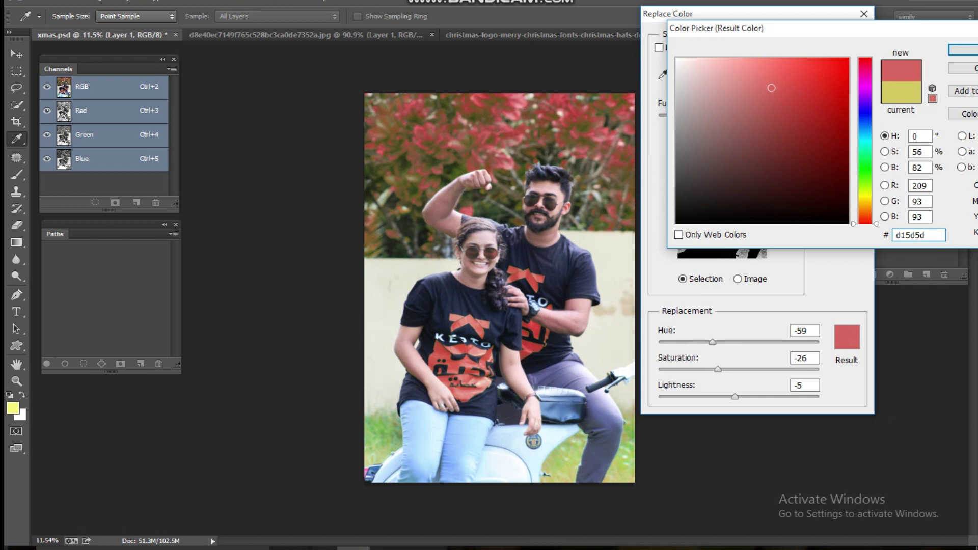
left_click(830, 101)
left_click_drag(830, 101, 830, 115)
left_click(824, 82)
mouse_move(824, 81)
left_mouse_down()
mouse_move(827, 123)
mouse_move(821, 99)
mouse_move(834, 106)
left_mouse_up()
left_click(963, 50)
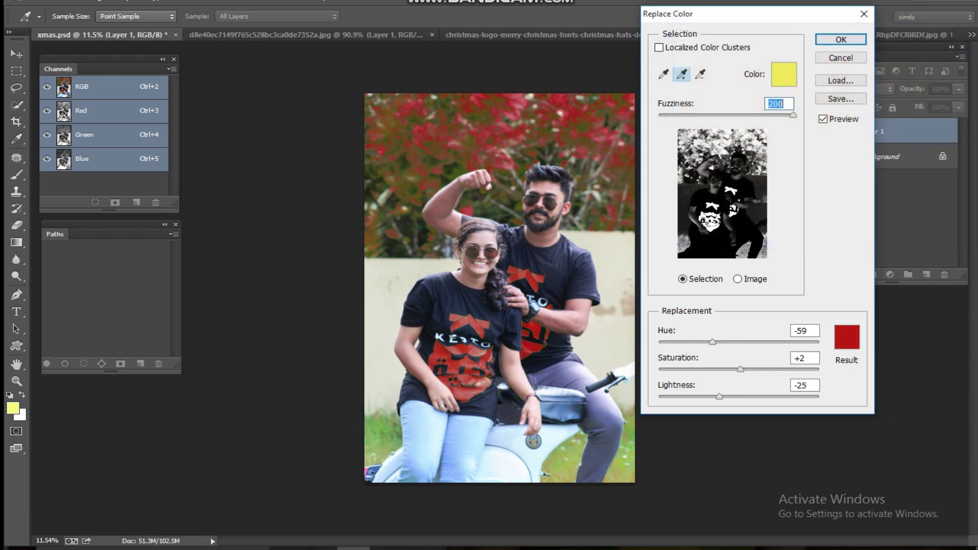
Step: Set the replacement lightness to 0 and the saturation to +22
double_click(804, 385)
type("0")
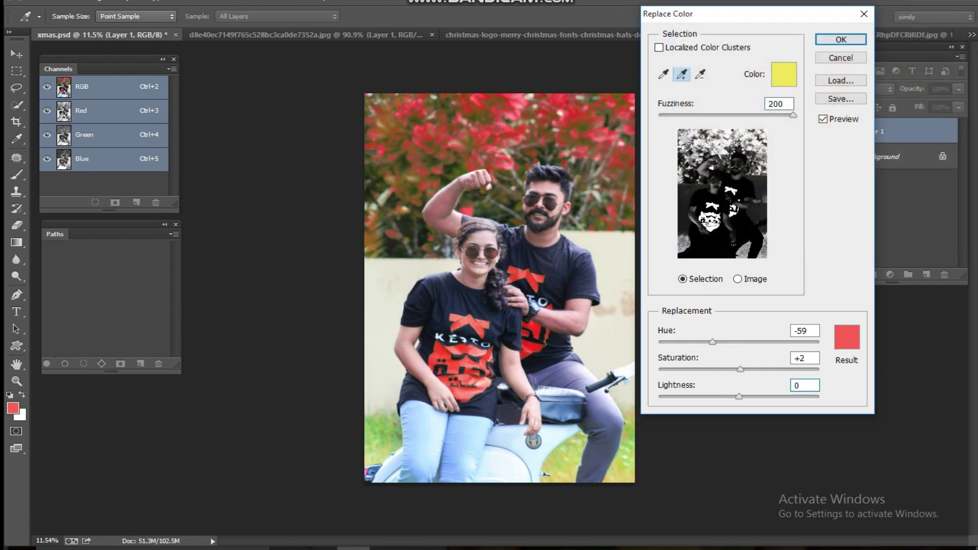
key("shift+Tab")
type("22")
Step: Try warmer and cooler reds for the replacement colour and set the hue to -64
key("shift+Tab")
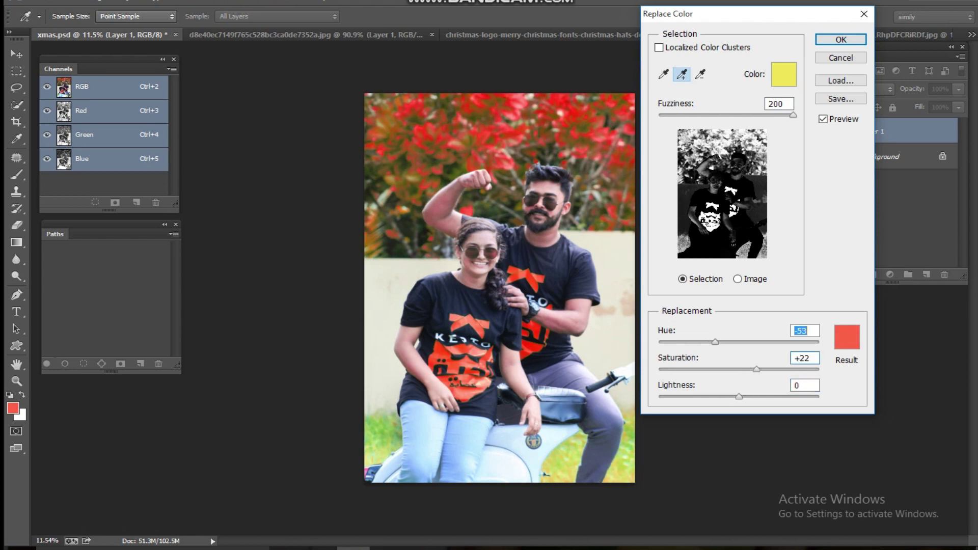
key("Up")
key("Up")
key("Up")
key("Up")
key("Up")
key("Up")
key("Up")
key("Up")
key("Down")
key("Down")
key("Down")
key("Down")
key("Down")
key("Down")
key("Down")
key("Down")
key("Down")
key("Down")
key("Down")
key("Down")
key("Down")
key("Down")
key("Down")
key("Down")
key("Down")
key("Down")
key("Down")
key("Down")
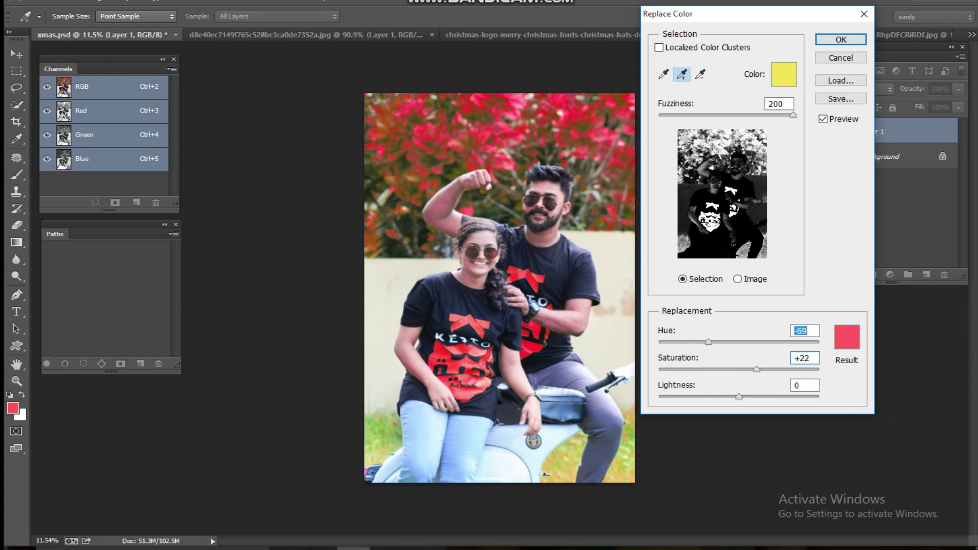
key("Up")
key("Up")
key("Up")
key("Up")
key("Up")
key("Up")
key("Up")
key("Up")
key("Up")
key("Up")
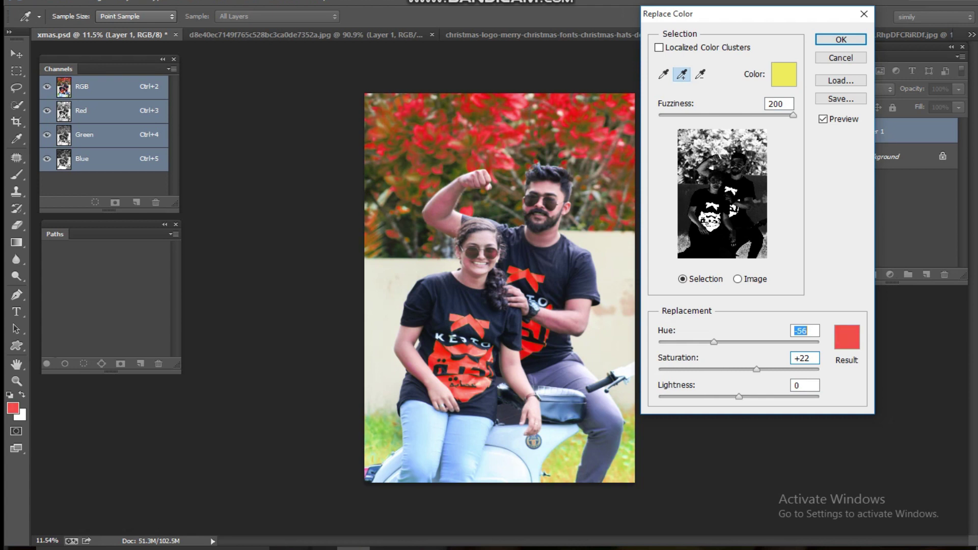
key("Down")
key("Down")
key("Down")
key("Down")
key("Down")
key("Down")
key("Down")
key("Down")
Step: Set the replacement saturation to +27 and apply the colour replacement to Layer 1
key("Tab")
key("Up")
key("Up")
key("Up")
key("Up")
key("Up")
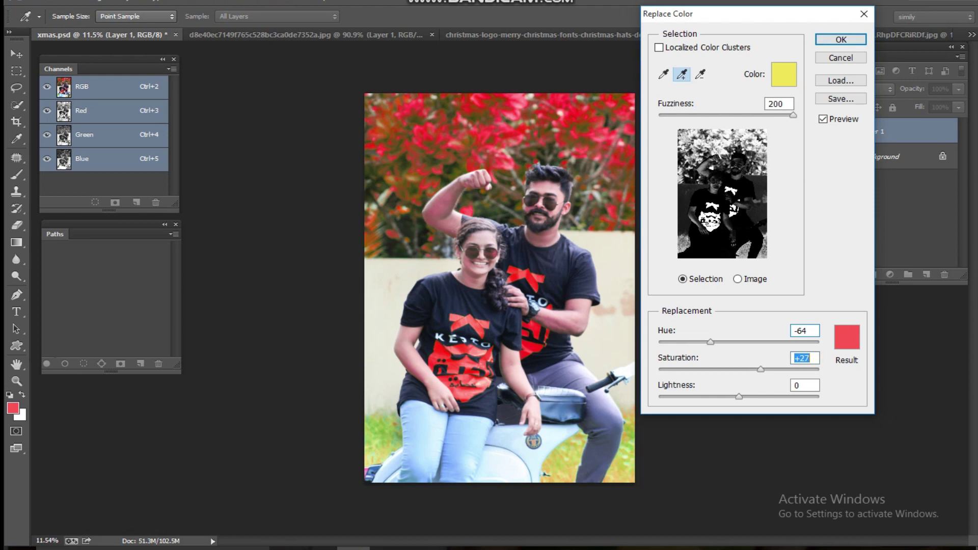
key("Return")
Step: Add a black mask to Layer 1 and paint the bow on the woman's shirt white with a 175 px brush
left_click(872, 275, "alt")
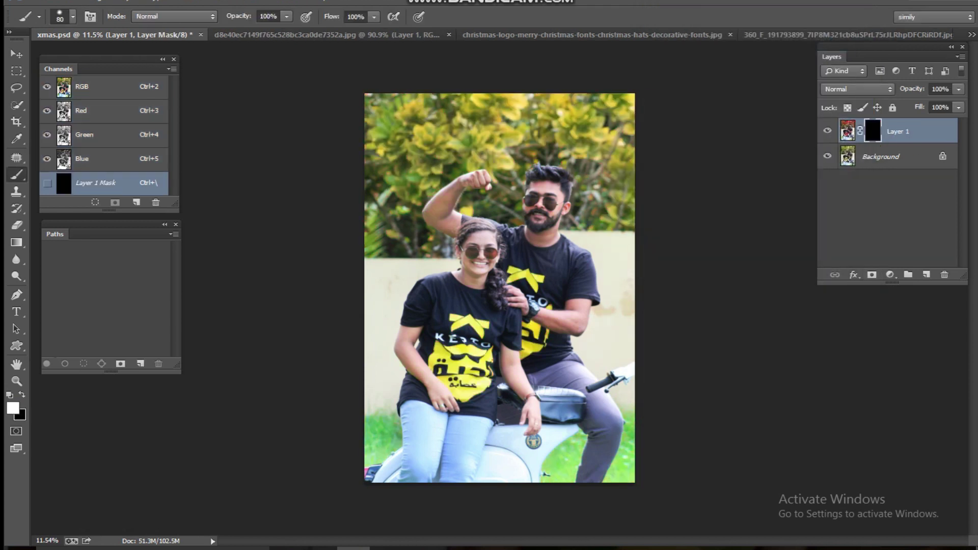
scroll(467, 272, "up", 6)
key("]")
key("]")
key("]")
key("]")
key("]")
mouse_move(449, 356)
left_mouse_down()
mouse_move(461, 360)
mouse_move(447, 368)
mouse_move(480, 361)
mouse_move(492, 378)
left_mouse_up()
scroll(492, 378, "down", 1)
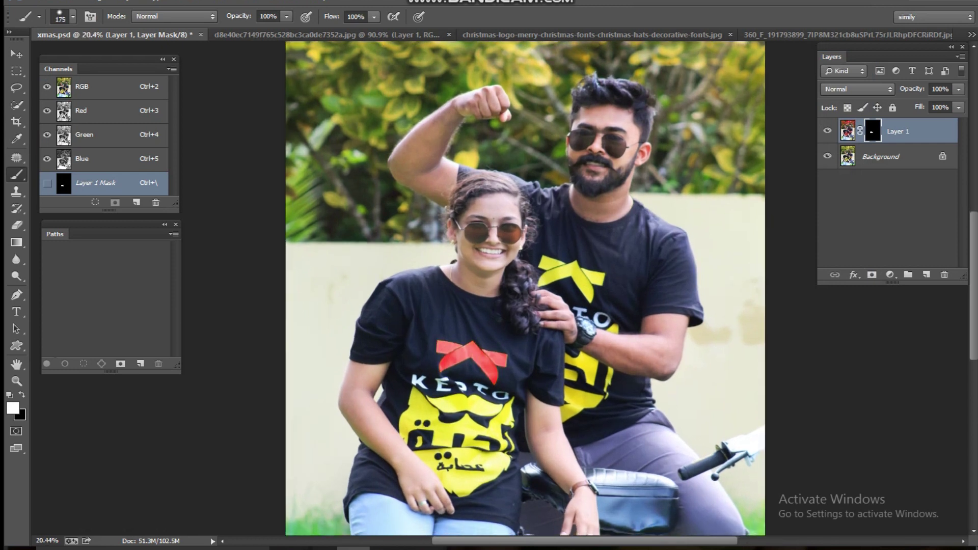
Step: Paint white on the Layer 1 mask over the remaining prints on both shirts to reveal the red
scroll(501, 378, "down", 3)
scroll(502, 378, "up", 2)
mouse_move(499, 301)
left_mouse_down()
mouse_move(507, 288)
mouse_move(407, 278)
mouse_move(390, 308)
mouse_move(403, 327)
mouse_move(383, 321)
mouse_move(452, 383)
mouse_move(425, 362)
mouse_move(432, 375)
mouse_move(459, 332)
mouse_move(439, 308)
mouse_move(423, 329)
mouse_move(482, 311)
mouse_move(510, 329)
mouse_move(487, 369)
left_mouse_up()
mouse_move(595, 290)
left_mouse_down()
mouse_move(587, 262)
mouse_move(577, 300)
mouse_move(629, 268)
mouse_move(632, 247)
mouse_move(586, 226)
mouse_move(607, 226)
mouse_move(582, 248)
left_mouse_up()
scroll(584, 247, "up", 4)
left_click(636, 279)
mouse_move(622, 213)
left_mouse_down()
mouse_move(603, 229)
mouse_move(606, 242)
mouse_move(553, 201)
mouse_move(596, 382)
left_mouse_up()
Step: Paint white on the mask over the foliage on the photo's left side and above the raised fist, enlarging the brush to 200 px
scroll(611, 377, "down", 2)
mouse_move(454, 361)
left_mouse_down()
mouse_move(440, 315)
mouse_move(440, 339)
left_mouse_up()
left_click(441, 313)
left_click_drag(343, 327, 339, 259)
left_click(377, 300)
left_click(371, 191)
mouse_move(369, 194)
left_mouse_down()
mouse_move(380, 224)
mouse_move(407, 206)
mouse_move(427, 234)
mouse_move(452, 218)
mouse_move(446, 230)
left_mouse_up()
left_click(481, 169)
mouse_move(481, 169)
left_mouse_down()
mouse_move(434, 303)
mouse_move(470, 292)
mouse_move(469, 312)
left_mouse_up()
key("bracketright")
key("bracketright")
key("bracketright")
mouse_move(433, 275)
left_mouse_down()
mouse_move(357, 244)
mouse_move(454, 219)
mouse_move(507, 237)
mouse_move(543, 227)
left_mouse_up()
mouse_move(474, 288)
left_mouse_down()
mouse_move(515, 293)
mouse_move(473, 304)
mouse_move(538, 306)
mouse_move(451, 394)
left_mouse_up()
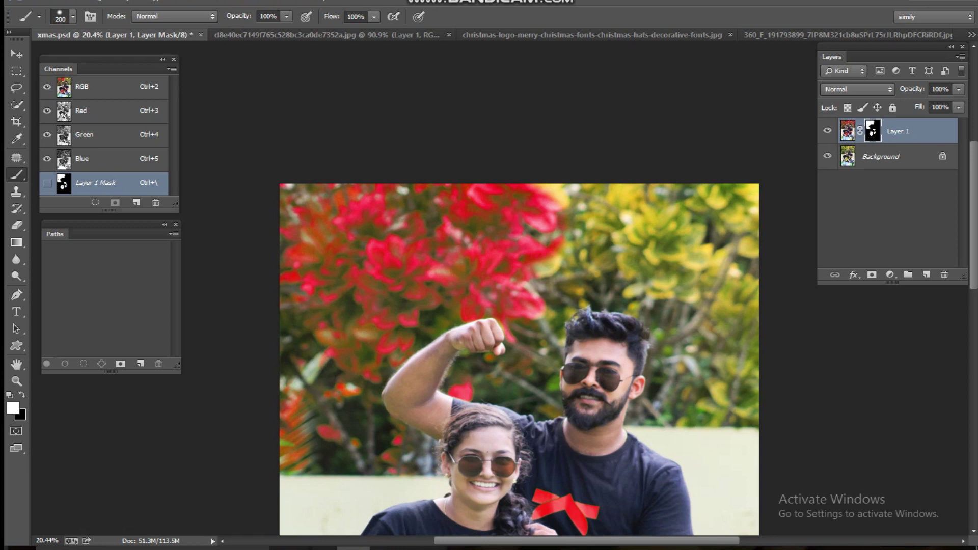
Step: Reveal the red foliage between the raised fist and the man's head with the 200 px brush
left_click(543, 317)
left_click(548, 410)
left_click_drag(553, 268, 562, 338)
mouse_move(575, 288)
left_mouse_down()
mouse_move(628, 254)
mouse_move(632, 294)
left_mouse_up()
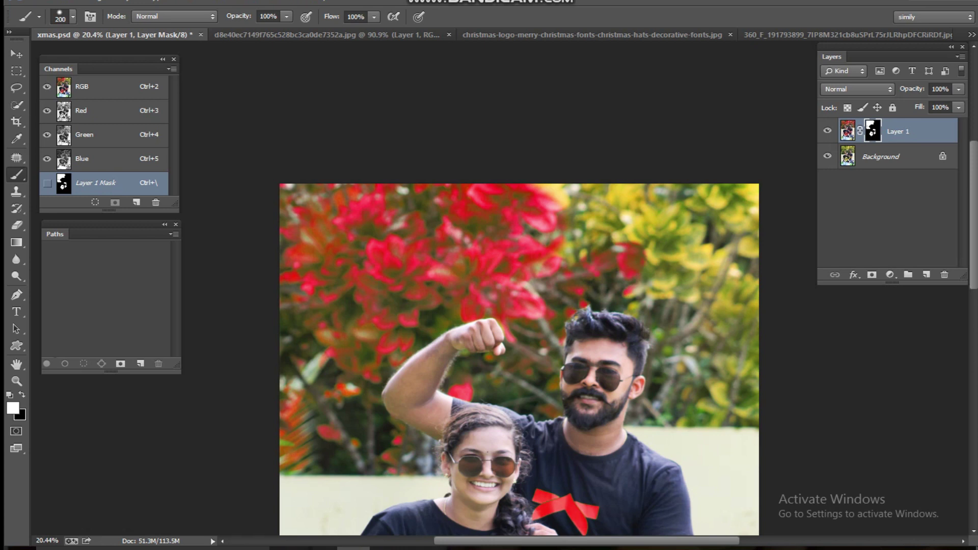
left_click(571, 263)
scroll(563, 253, "down", 2)
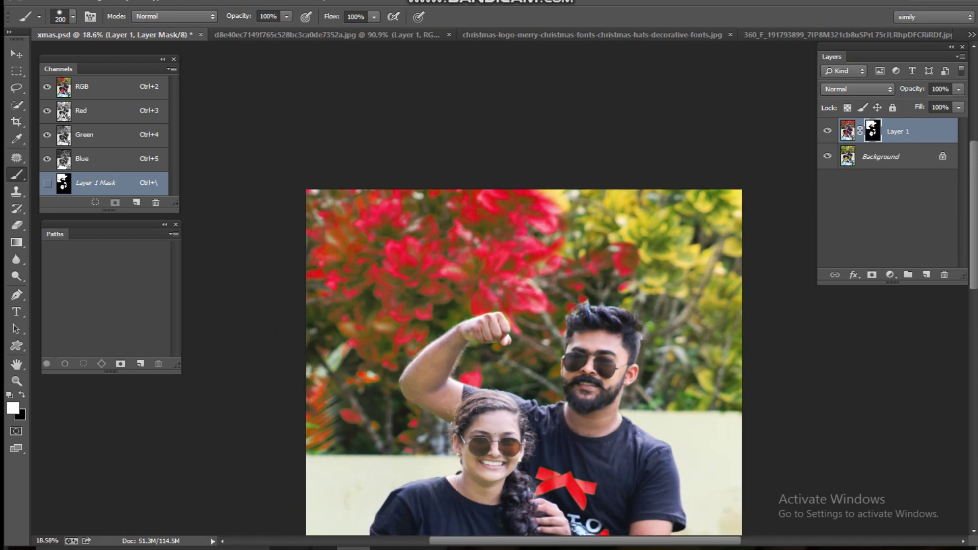
Step: Enlarge the brush to 400 px and reveal the red foliage across the photo's upper-right area
key("]")
key("]")
key("]")
key("]")
key("]")
mouse_move(571, 219)
left_mouse_down()
mouse_move(699, 222)
mouse_move(703, 240)
left_mouse_up()
left_click_drag(692, 288, 653, 274)
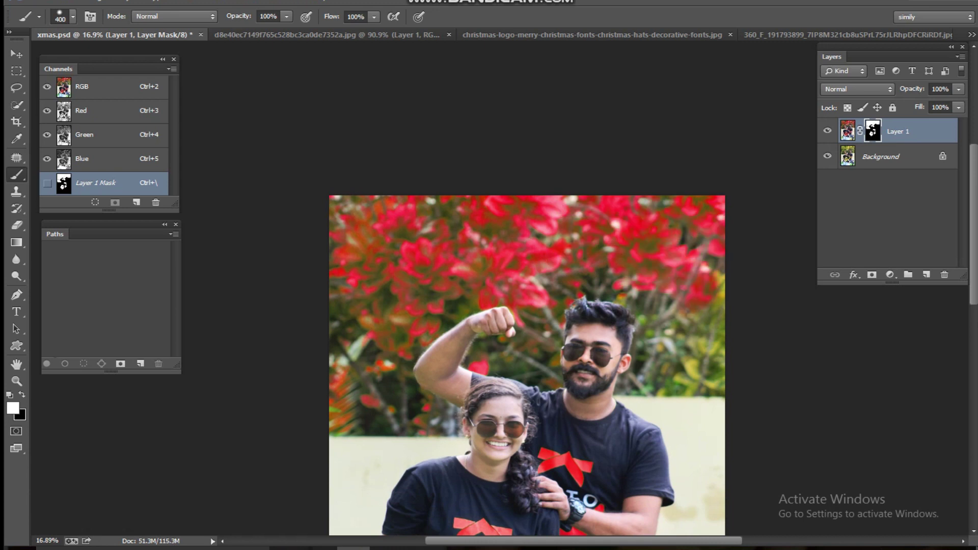
mouse_move(661, 347)
left_mouse_down()
mouse_move(663, 392)
mouse_move(706, 336)
mouse_move(714, 270)
left_mouse_up()
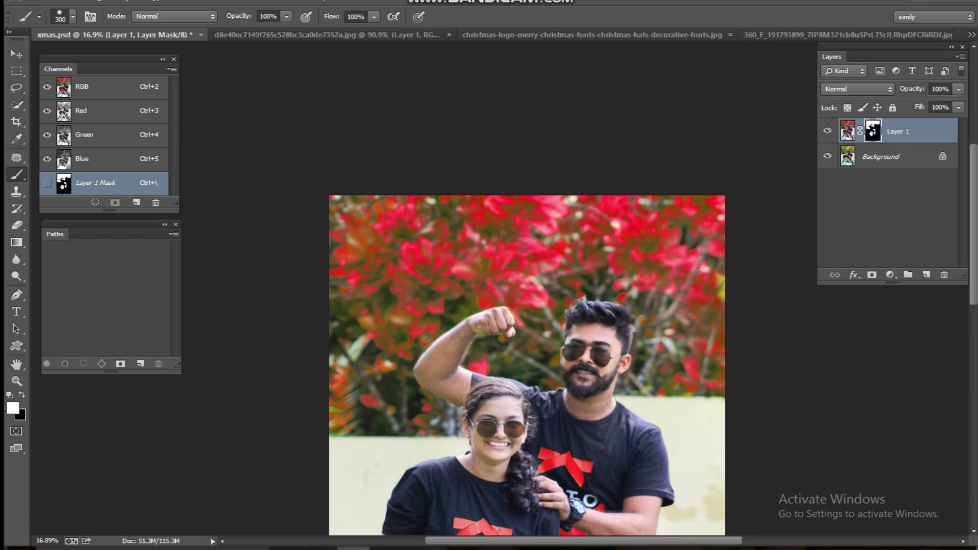
Step: Paint over the remaining foliage at the photo's right edge and toggle Layer 1 off and on to compare the result
scroll(715, 271, "down", 2)
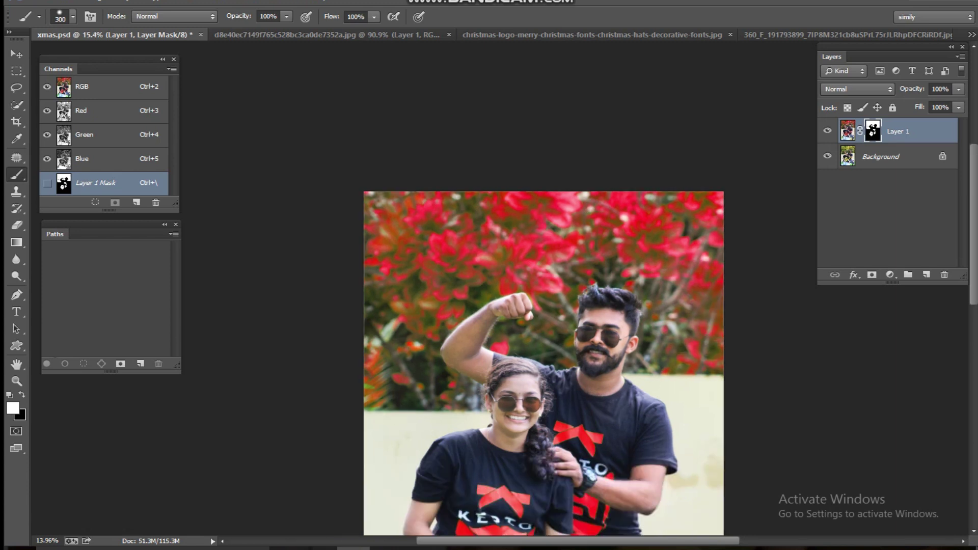
scroll(714, 271, "down", 5)
scroll(694, 423, "up", 7)
left_click_drag(690, 424, 696, 260)
scroll(697, 259, "up", 1)
scroll(425, 224, "down", 2)
scroll(490, 219, "down", 2)
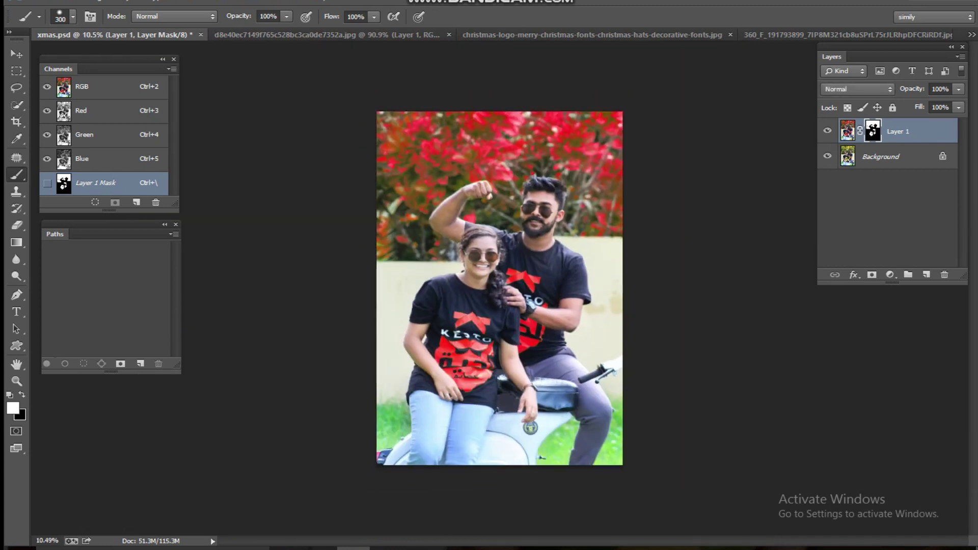
left_click(828, 131)
left_click(828, 130)
left_click(828, 131)
left_click(827, 130)
Step: Duplicate the Background layer and colorize the copy with Hue/Saturation at hue 0 and saturation 77
left_click(881, 156)
key("ctrl+j")
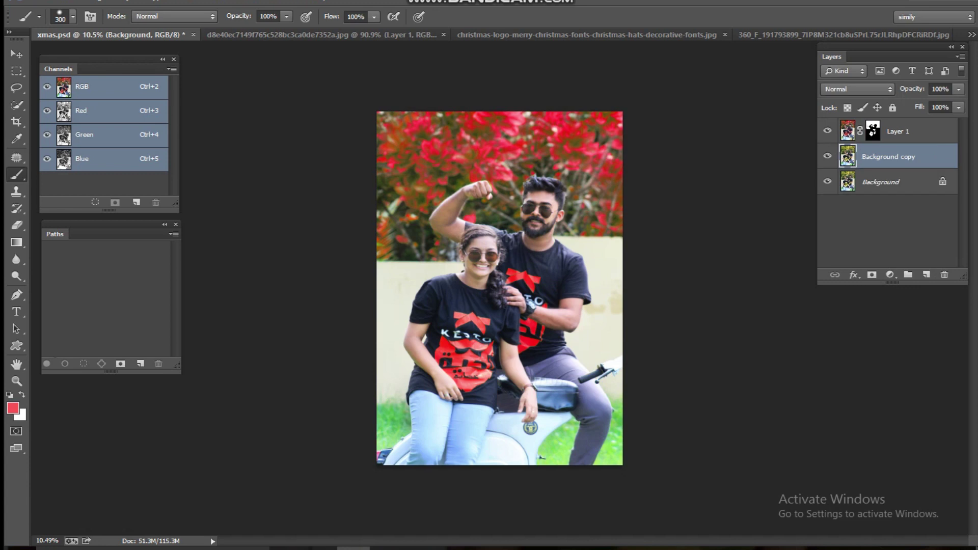
key("ctrl+u")
key("alt+o")
left_click_drag(761, 226, 830, 225)
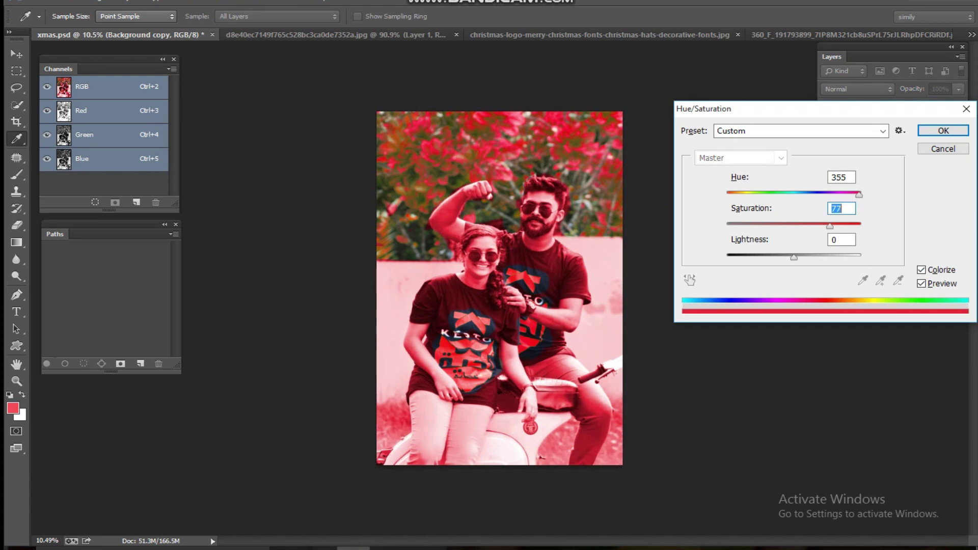
key("alt+h")
type("0")
key("Return")
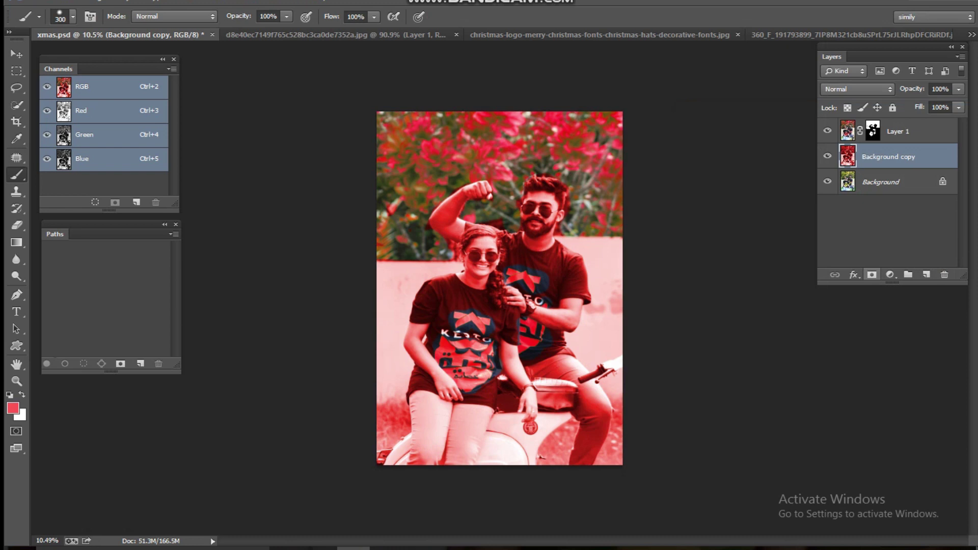
Step: Add a black mask to the Background copy and quick-select the grass on both sides of the man's lower leg
left_click(872, 274, "alt")
scroll(567, 410, "up", 5)
scroll(514, 402, "up", 1)
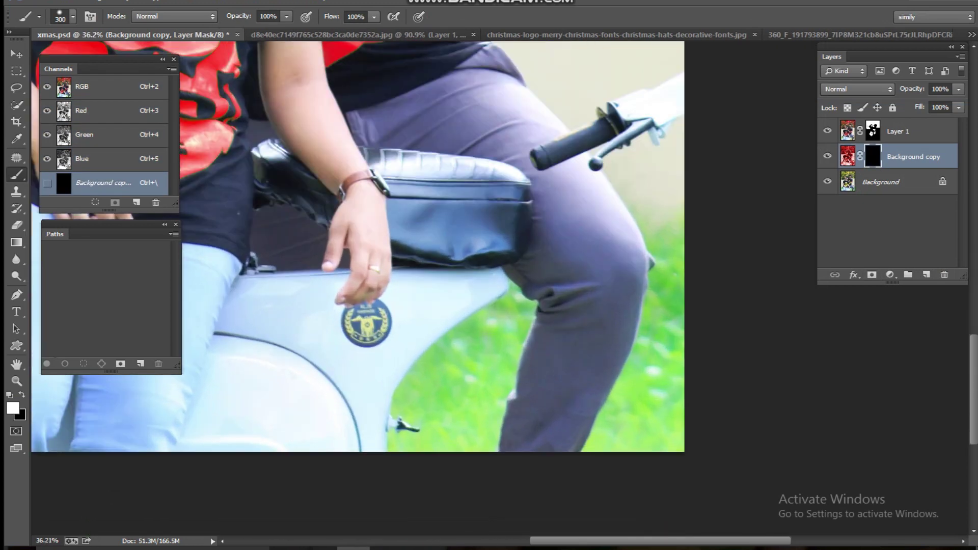
key("w")
left_click_drag(493, 345, 448, 428)
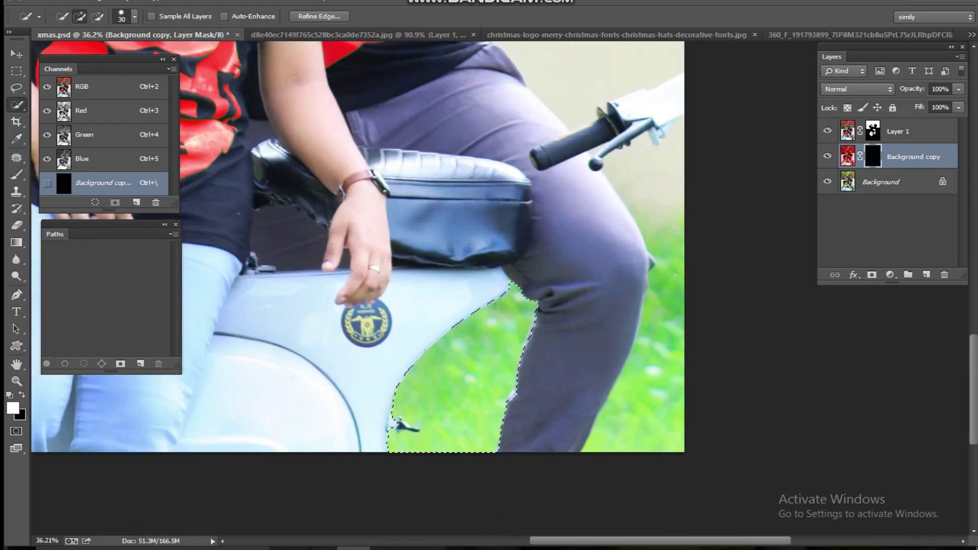
left_click_drag(627, 423, 668, 286)
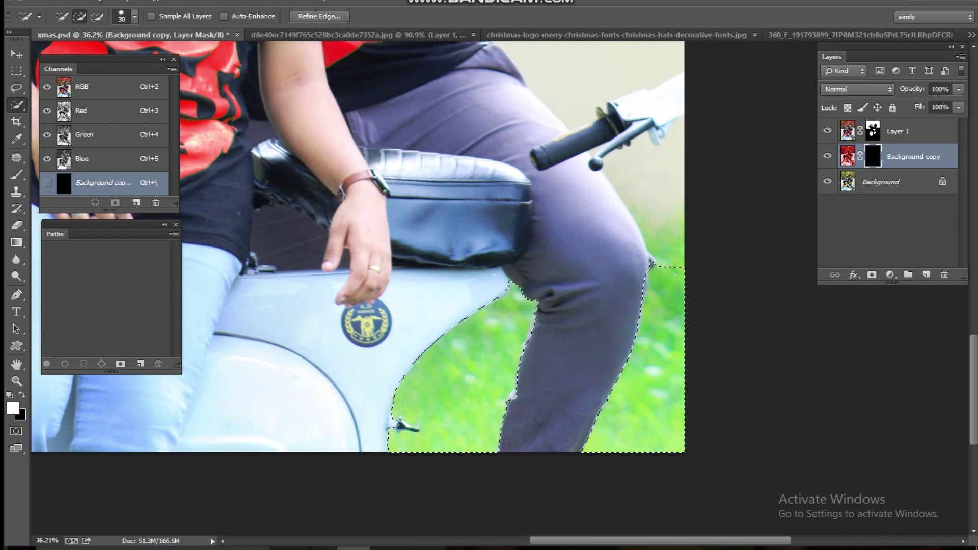
Step: Subtract the scooter's small metal lever from the grass selection with the Lasso tool
key("l")
scroll(419, 408, "up", 5)
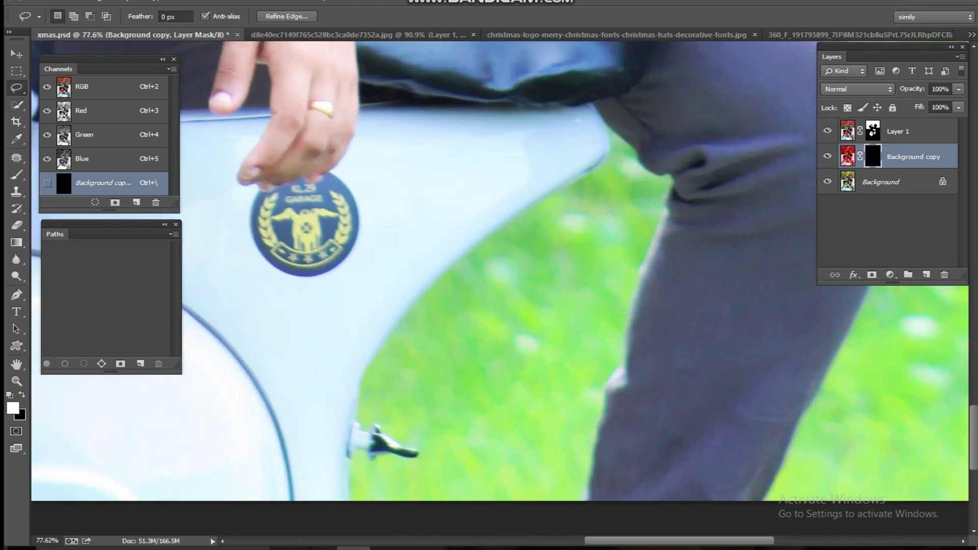
left_click_drag(329, 403, 338, 465)
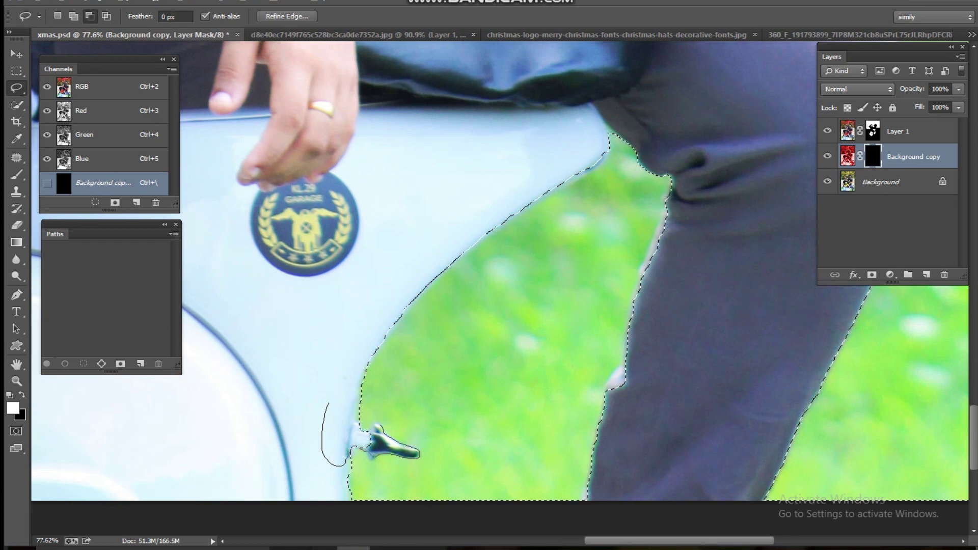
left_click_drag(372, 433, 326, 426)
Step: Trim the grass selection along both edges of the man's leg and knee with the subtracting Lasso
scroll(322, 425, "down", 6)
left_click_drag(499, 374, 466, 446)
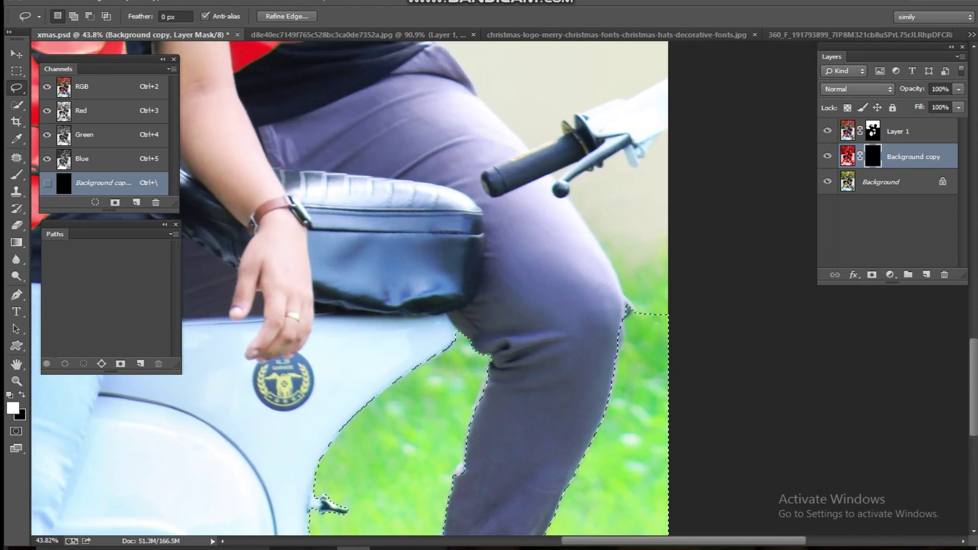
scroll(467, 446, "up", 2)
mouse_move(541, 395)
left_mouse_down()
mouse_move(481, 501)
mouse_move(449, 491)
mouse_move(490, 350)
left_mouse_up()
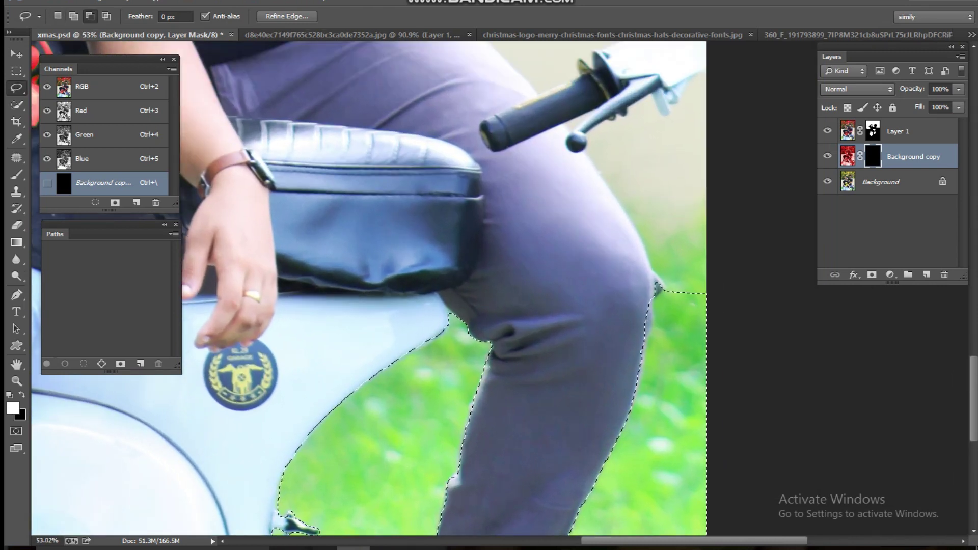
mouse_move(606, 264)
left_mouse_down()
mouse_move(567, 407)
mouse_move(620, 409)
left_mouse_up()
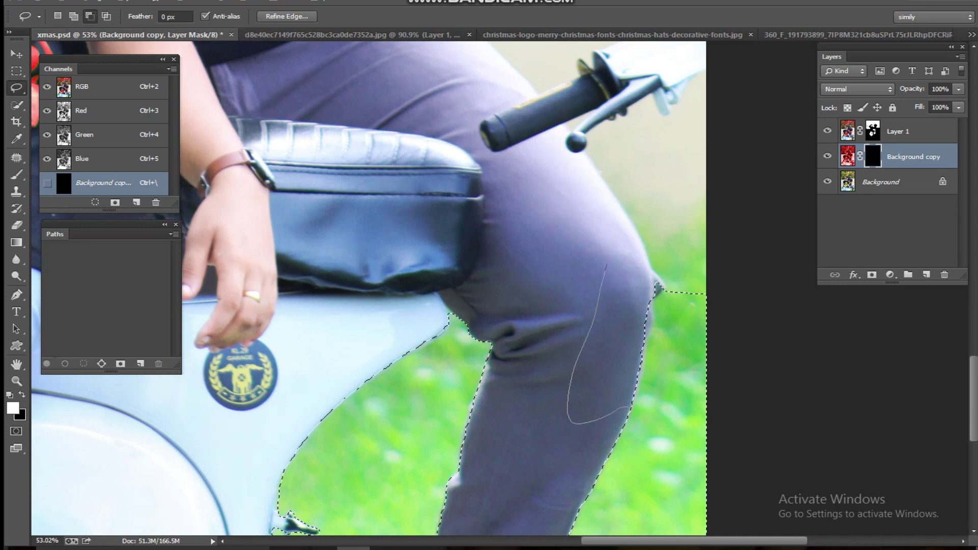
left_click_drag(639, 375, 655, 301)
mouse_move(638, 246)
left_mouse_down()
mouse_move(641, 301)
mouse_move(665, 289)
left_mouse_up()
Step: Extend the selection with the Lasso to include the grass beside and above the man's knee
mouse_move(691, 320)
left_mouse_down()
mouse_move(706, 318)
mouse_move(705, 295)
mouse_move(664, 292)
left_mouse_up()
mouse_move(706, 318)
left_mouse_down()
mouse_move(706, 352)
mouse_move(655, 317)
left_mouse_up()
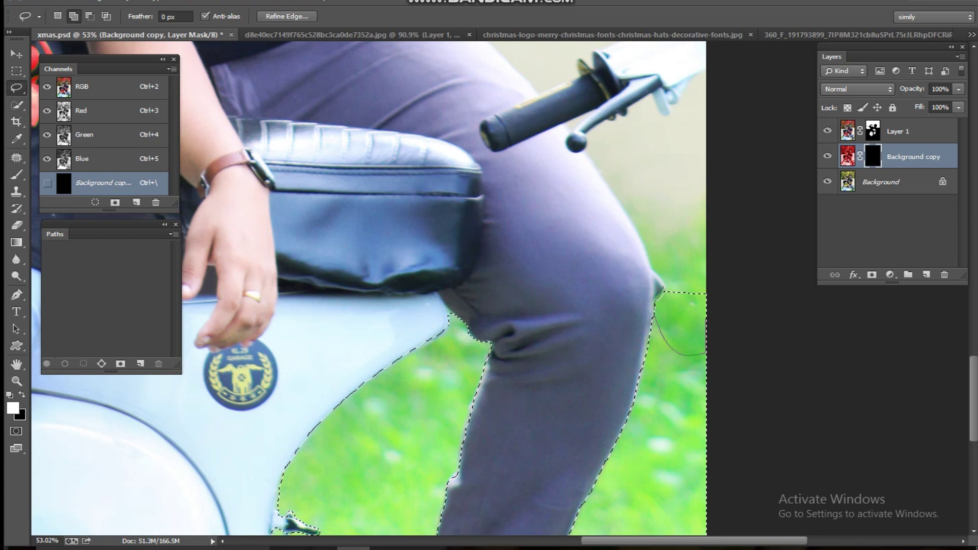
mouse_move(652, 264)
left_mouse_down()
mouse_move(683, 229)
mouse_move(733, 280)
left_mouse_up()
scroll(739, 286, "down", 8)
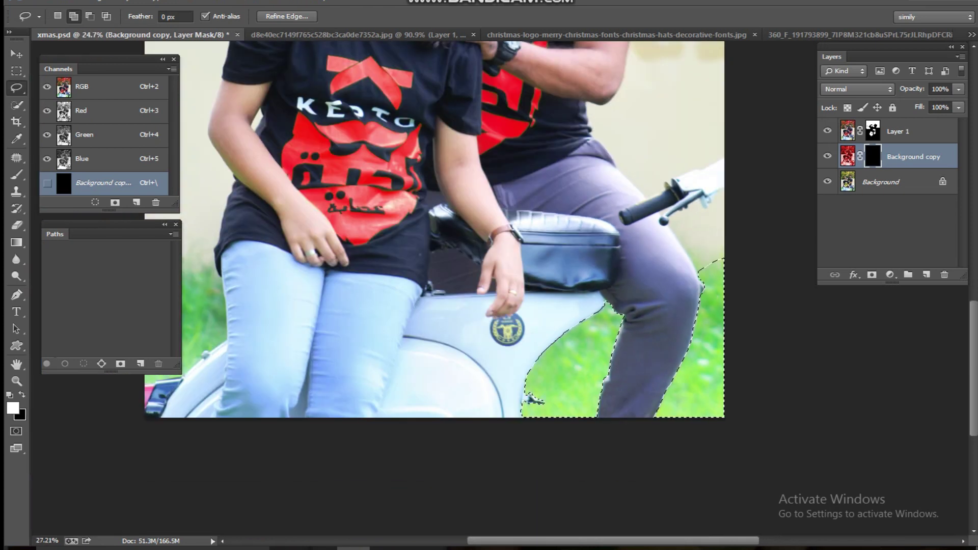
Step: Extend the selection with the Lasso to include the grass beside the woman's leg at the photo's left edge
scroll(268, 321, "up", 3)
left_click_drag(267, 321, 336, 315)
scroll(265, 270, "up", 2)
mouse_move(265, 263)
left_mouse_down()
mouse_move(305, 285)
mouse_move(390, 273)
mouse_move(334, 428)
mouse_move(266, 433)
left_mouse_up()
Step: Feather the grass selection by 3 px, fill it with white on the Background copy mask, and deselect
scroll(266, 433, "down", 3)
key("shift+F6")
type("3")
key("Return")
key("alt+BackSpace")
key("ctrl+d")
Step: Brush white on the Background copy mask over the green grass left just above the scooter's rear light
key("b")
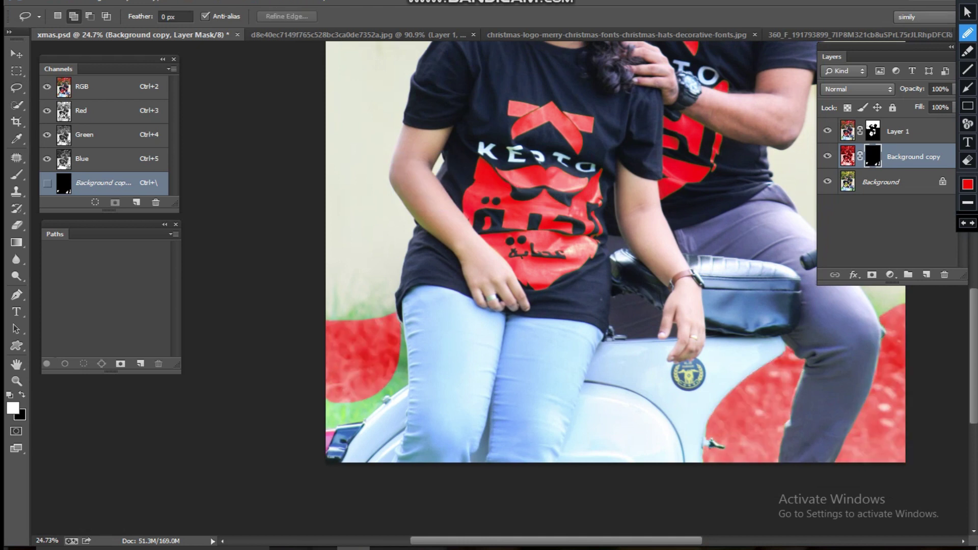
key("bracketleft")
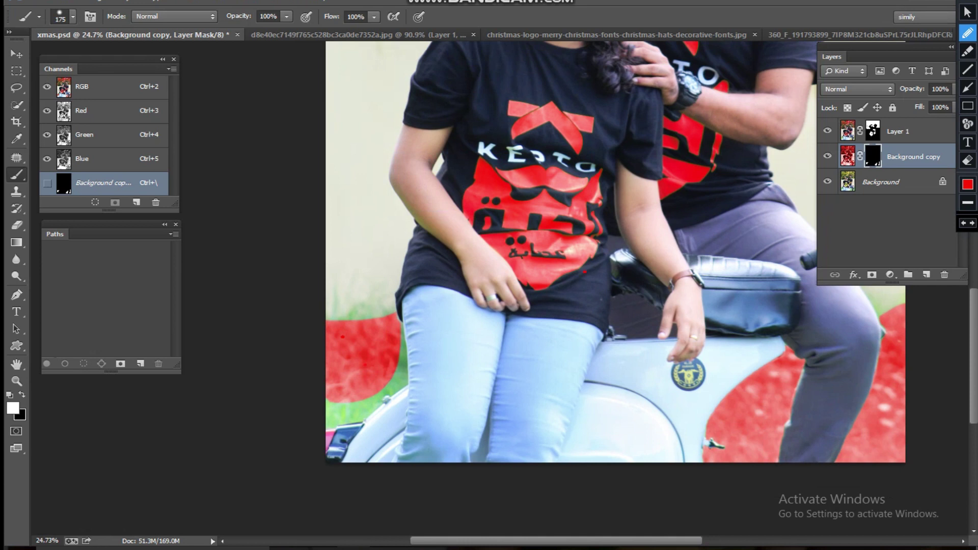
mouse_move(364, 366)
left_mouse_down()
mouse_move(336, 398)
mouse_move(309, 402)
left_mouse_up()
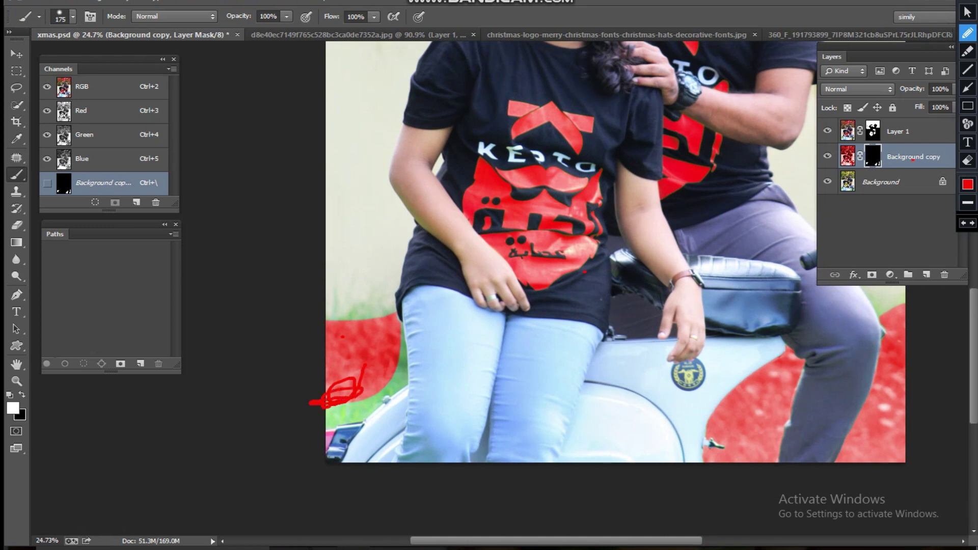
left_click(967, 13)
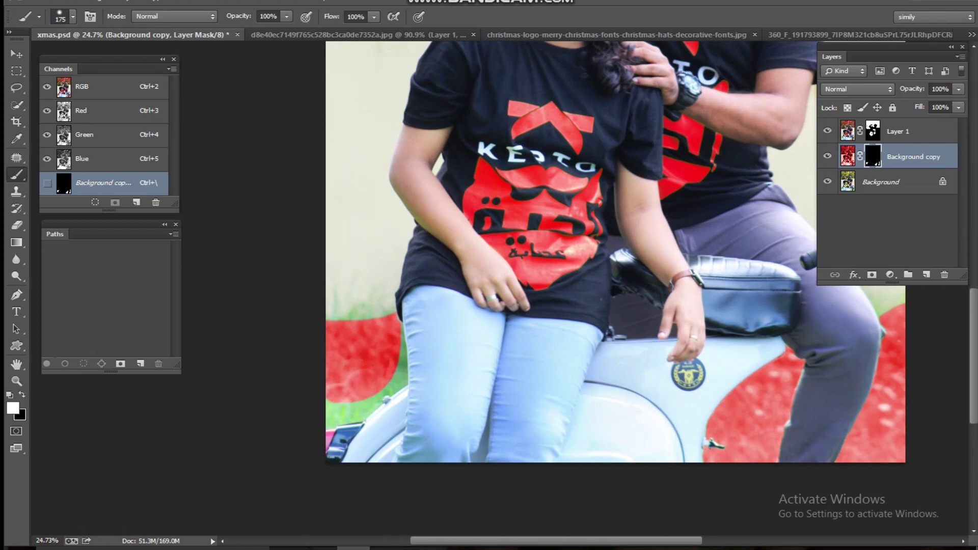
scroll(387, 403, "down", 1)
scroll(336, 428, "up", 3)
scroll(331, 369, "up", 2)
mouse_move(337, 395)
left_mouse_down()
mouse_move(383, 400)
mouse_move(357, 408)
left_mouse_up()
Step: Paint white on the mask with smaller brush sizes over the remaining green strip along the scooter body and the woman's jeans
right_click(378, 410)
left_click(457, 436)
key("Return")
scroll(336, 378, "up", 5)
key("bracketleft")
key("bracketleft")
mouse_move(392, 439)
left_mouse_down()
mouse_move(351, 451)
mouse_move(357, 464)
mouse_move(345, 473)
mouse_move(415, 446)
left_mouse_up()
key("bracketleft")
key("Return")
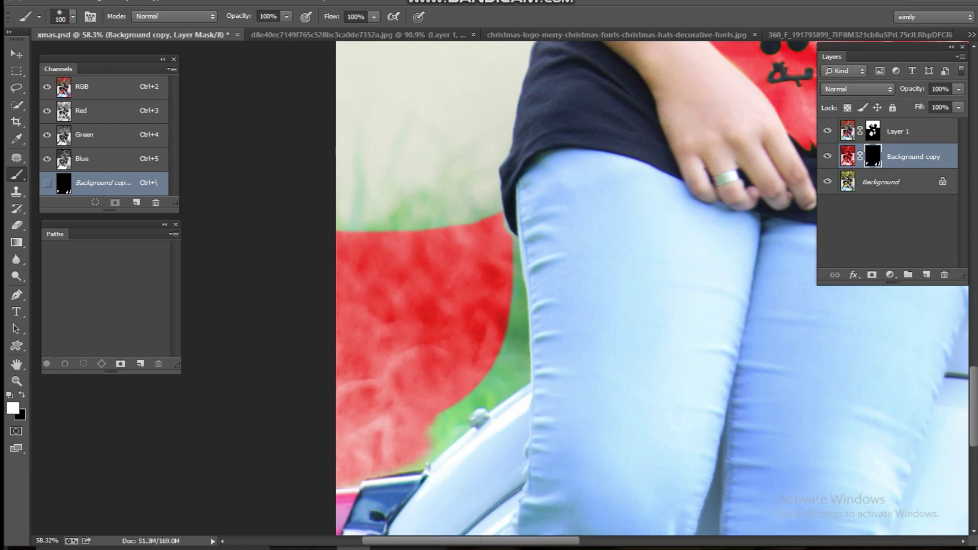
mouse_move(422, 464)
left_mouse_down()
mouse_move(465, 403)
mouse_move(503, 379)
mouse_move(515, 260)
mouse_move(522, 389)
left_mouse_up()
key("bracketleft")
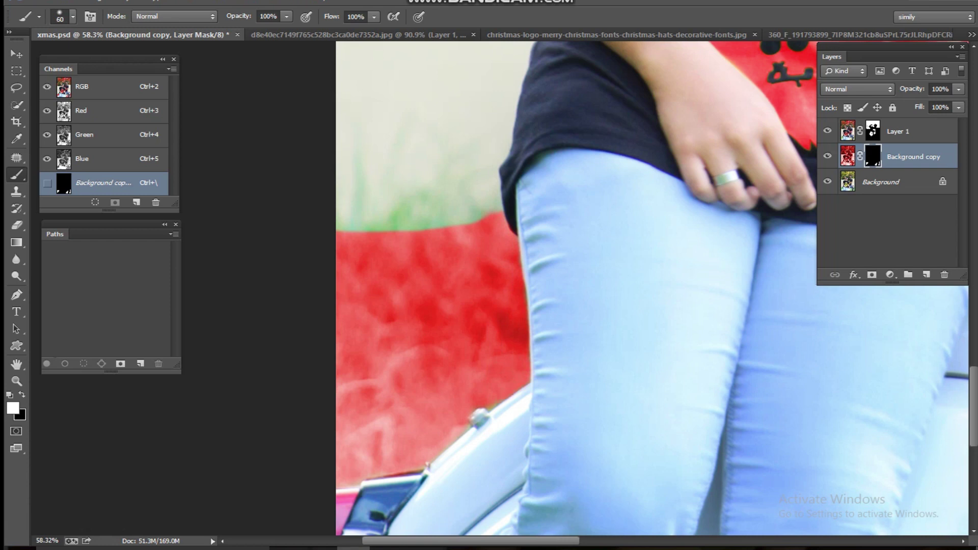
Step: Soften the hard upper edge of the red grass beside the woman by painting the mask white at 250 px
scroll(409, 429, "down", 2)
key("bracketright")
key("bracketright")
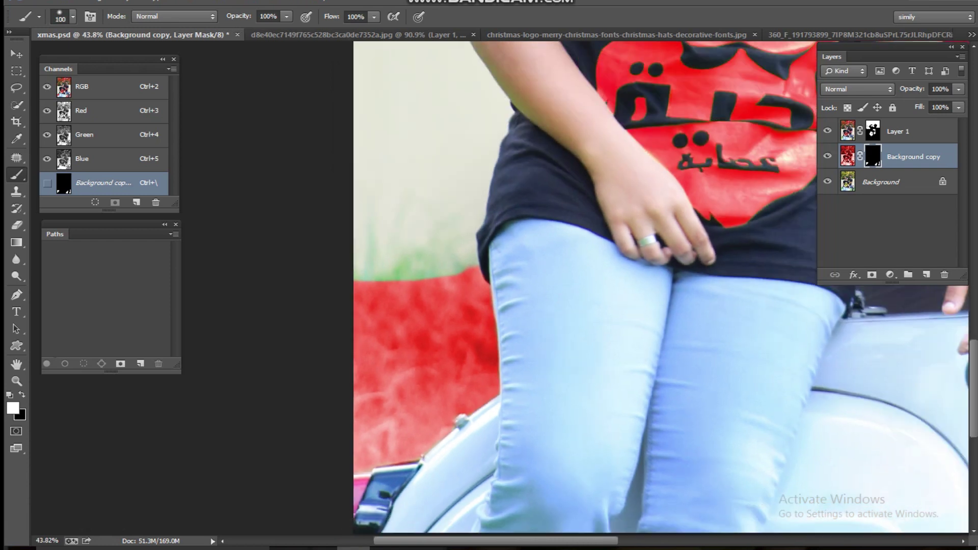
key("bracketright")
mouse_move(452, 275)
left_mouse_down()
mouse_move(372, 286)
mouse_move(449, 265)
left_mouse_up()
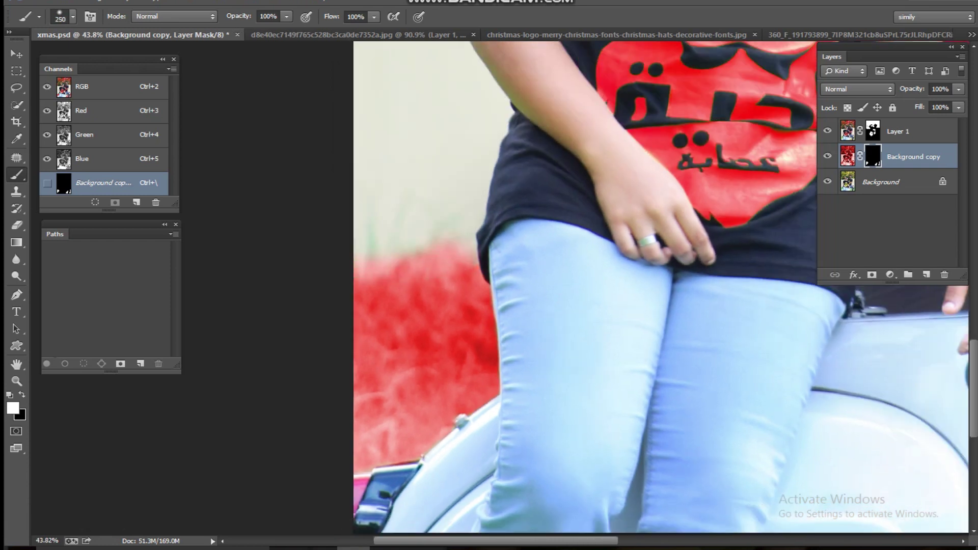
Step: Extend the red onto the upper grass edge beside the man's knee by painting the mask white at 175 px
scroll(265, 306, "down", 8)
scroll(810, 459, "up", 7)
scroll(678, 255, "down", 1)
scroll(627, 186, "down", 2)
key("bracketleft")
key("bracketright")
left_click(594, 114)
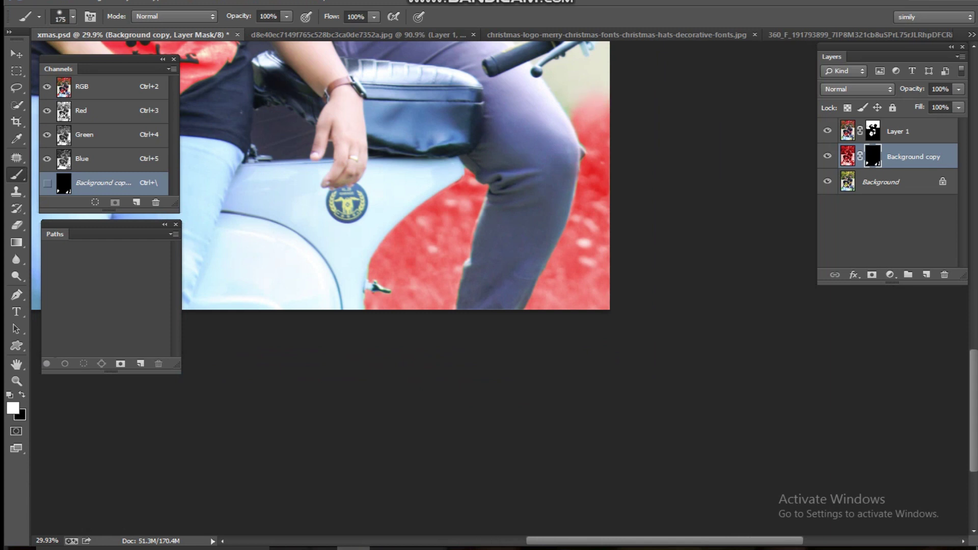
scroll(500, 285, "down", 4)
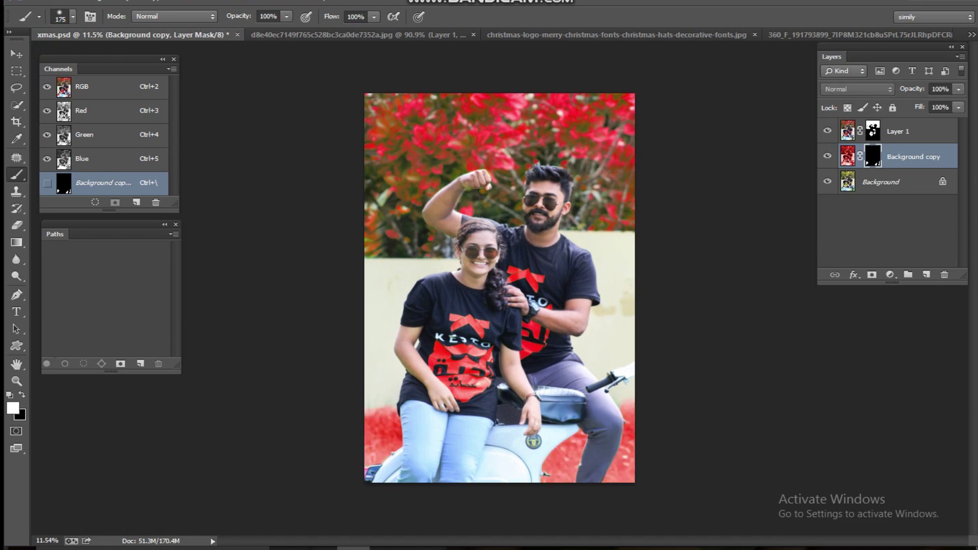
Step: Copy the whole snow image and paste it into xmas.psd as a new layer above Layer 1
left_click(827, 155)
left_click(897, 131)
left_click(838, 35)
key("ctrl+a")
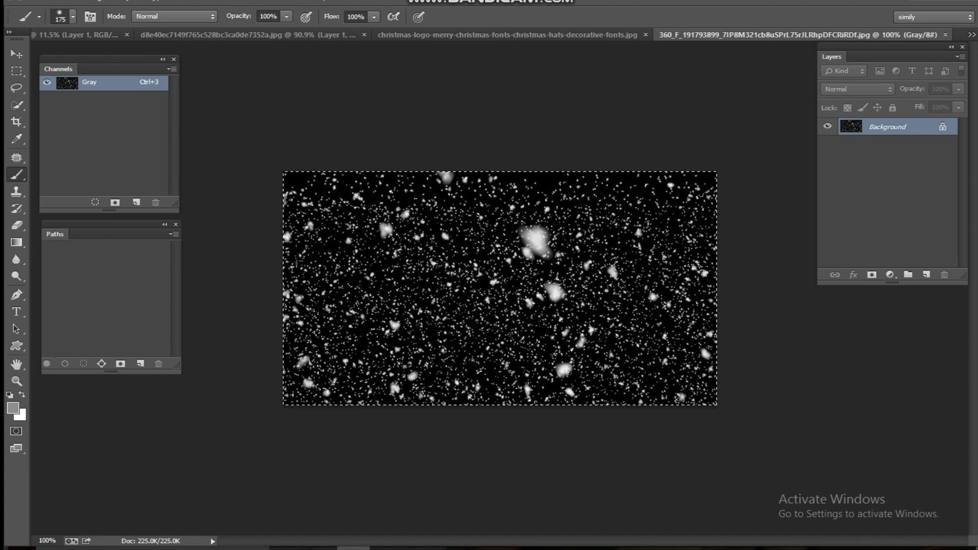
key("ctrl+Tab")
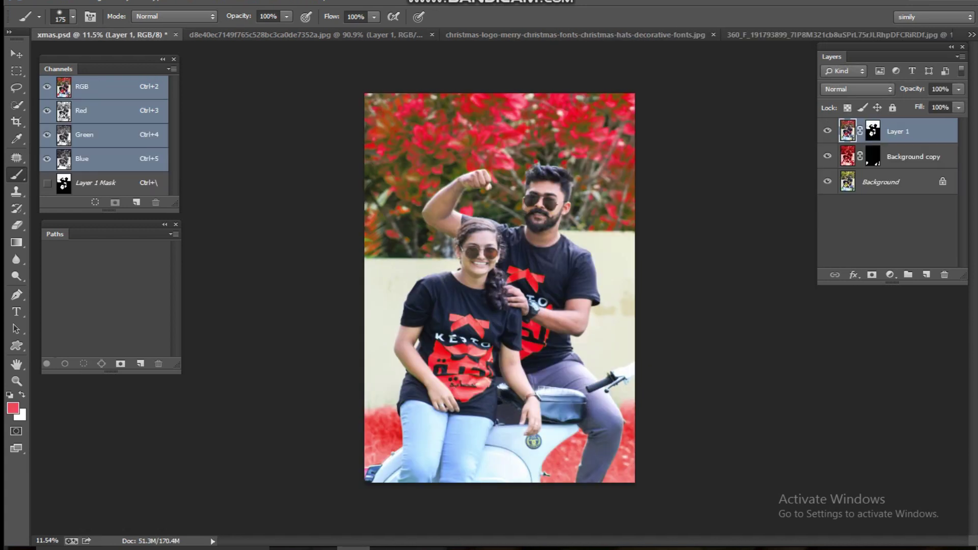
key("ctrl+v")
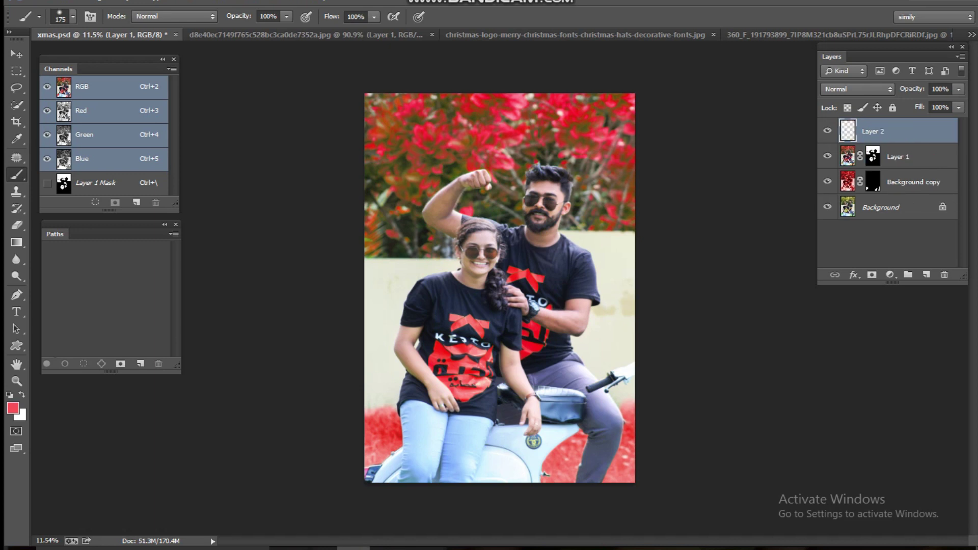
Step: Transform the pasted snow layer so it covers the whole photo
key("ctrl+t")
left_click_drag(526, 274, 848, 118)
left_click_drag(497, 224, 632, 213)
key("Return")
Step: Set the snow layer's blend mode to Lighten
key("b")
left_click(858, 89)
left_click(841, 110)
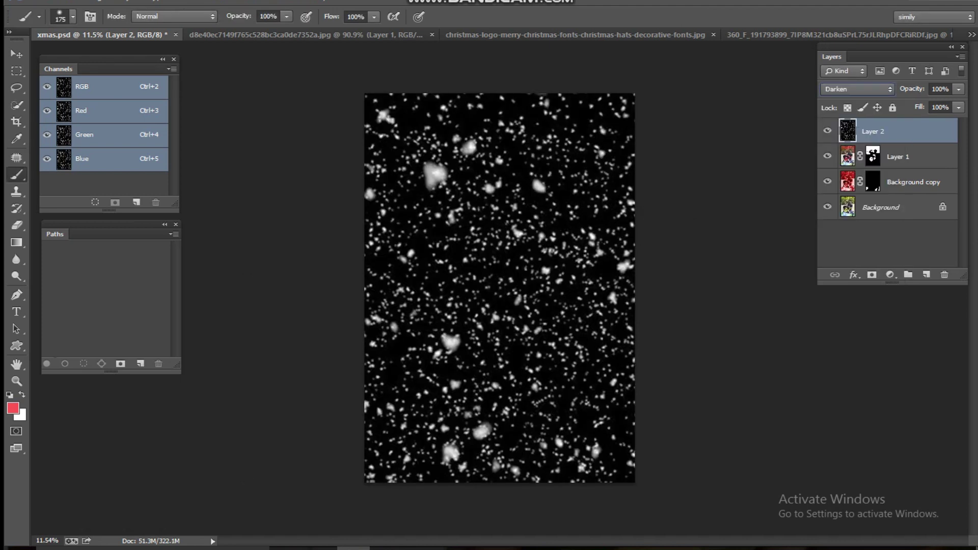
key("Down")
key("Down")
key("Down")
key("Down")
key("Down")
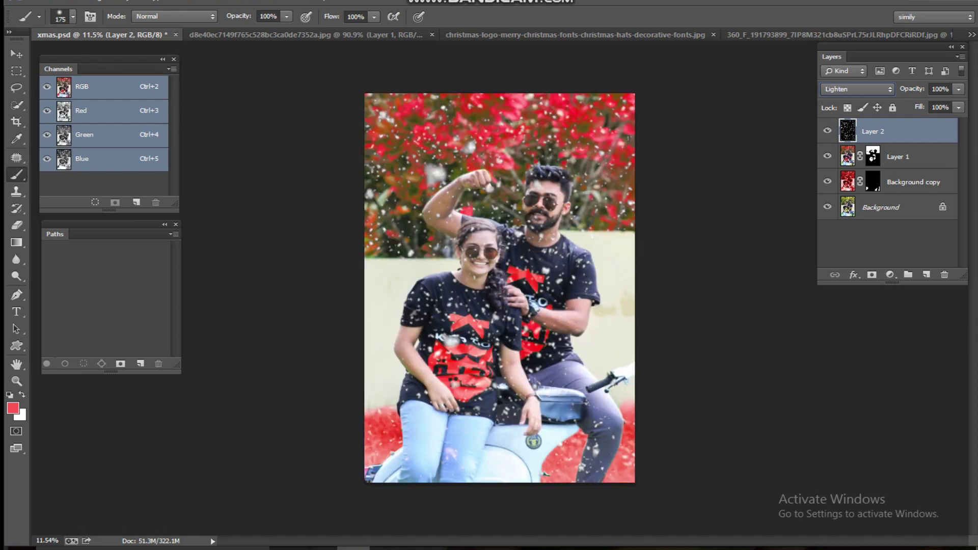
scroll(500, 288, "down", 1)
scroll(499, 288, "up", 1)
key("Return")
scroll(500, 294, "up", 3)
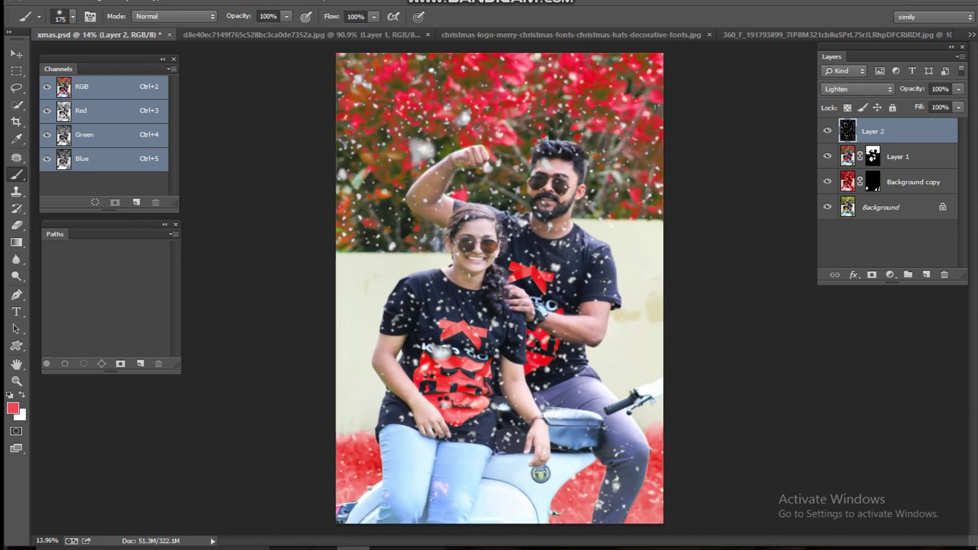
key("e")
scroll(446, 224, "up", 3)
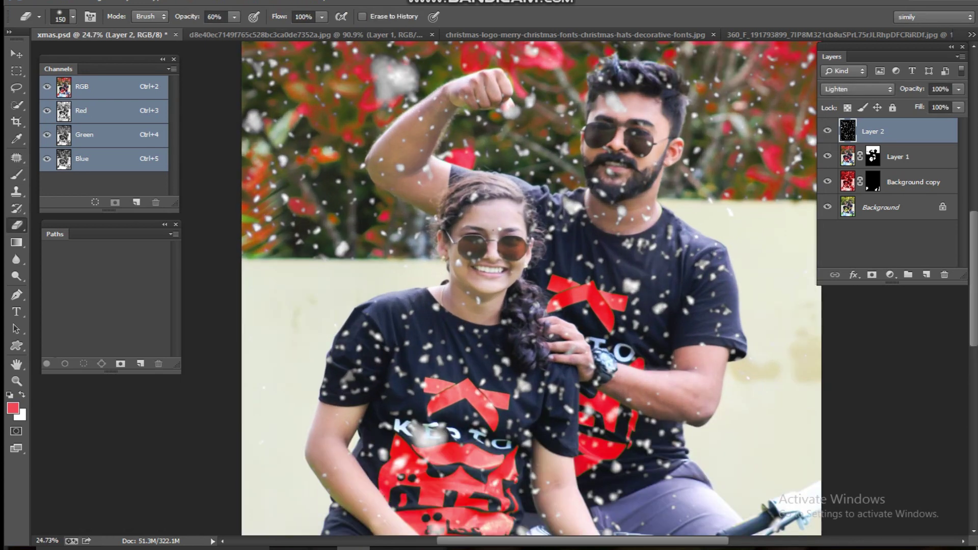
scroll(471, 254, "down", 3)
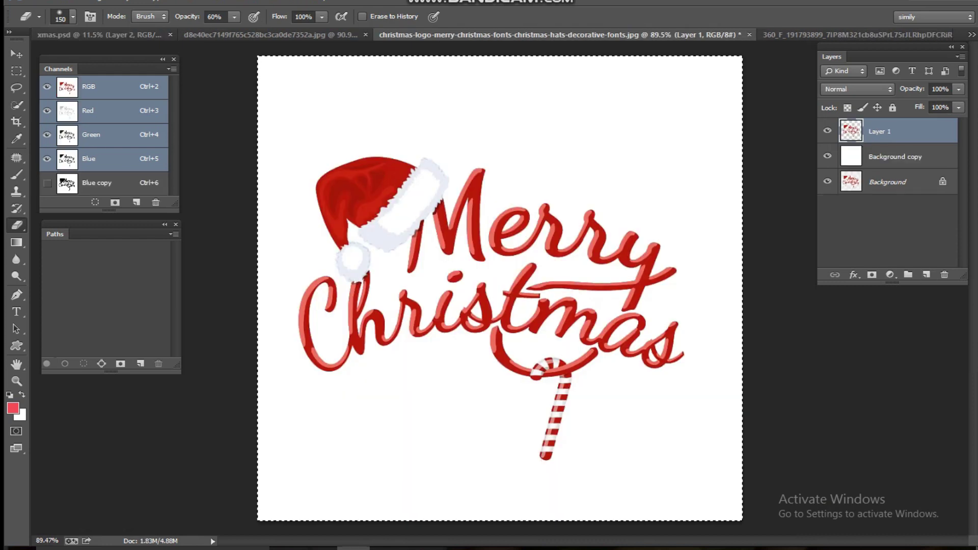
Step: Copy the Merry Christmas lettering with the hat and candy cane onto a new layer at the top of xmas.psd
left_click(535, 35)
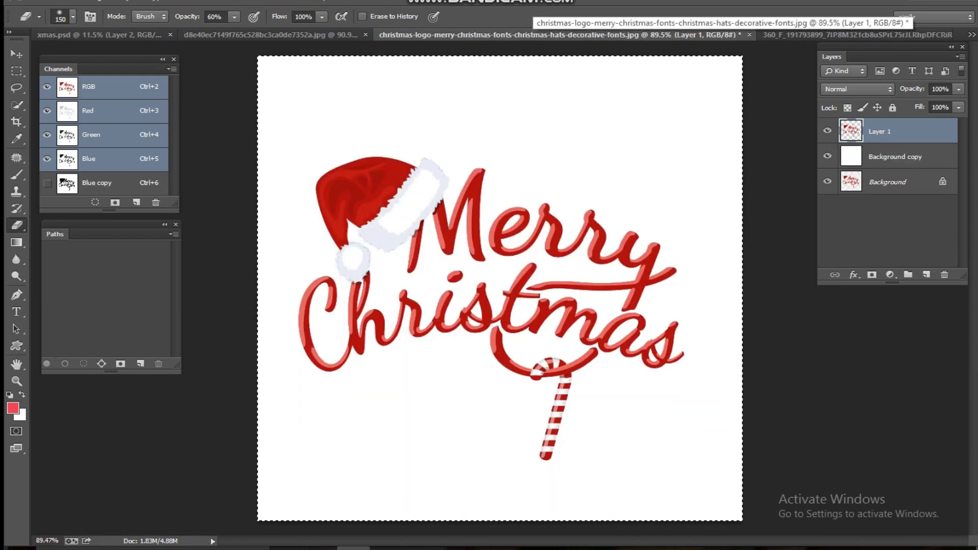
left_click(102, 35)
key("ctrl+shift+alt+n")
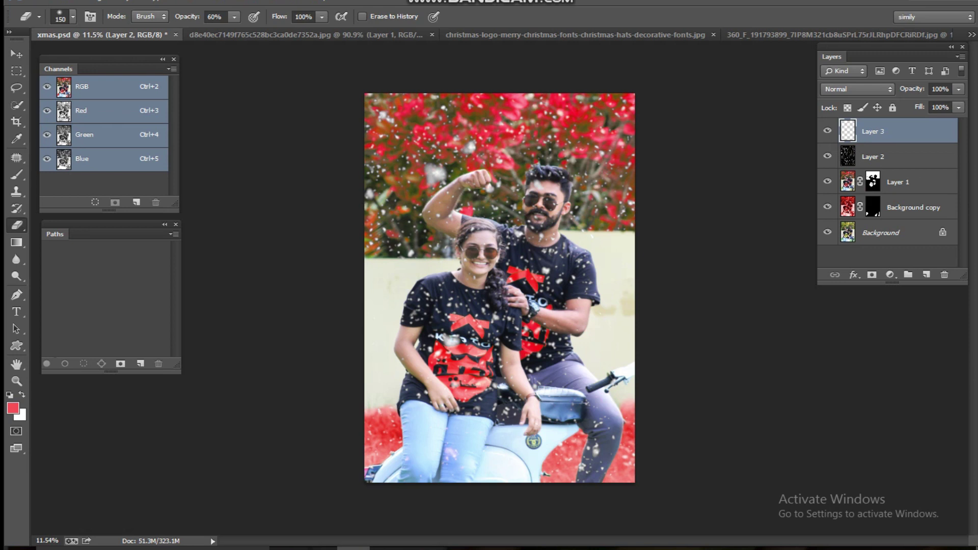
key("ctrl+v")
Step: Scale the Merry Christmas lettering to about 132% and place it over the woman's knee and the scooter body
key("ctrl+t")
left_click_drag(510, 278, 497, 417)
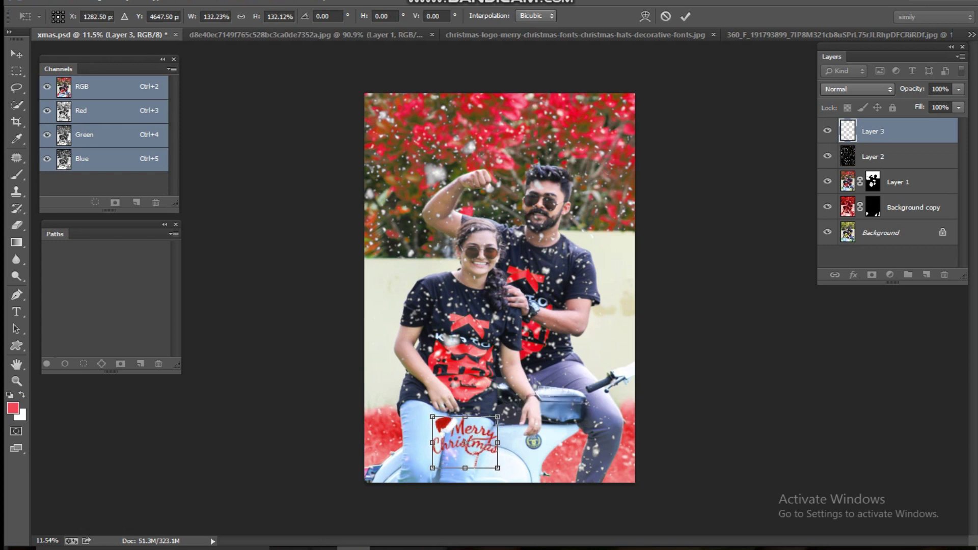
key("Return")
key("e")
key("h")
Step: Add a black 6 px outside stroke to the Merry Christmas lettering layer
double_click(912, 131)
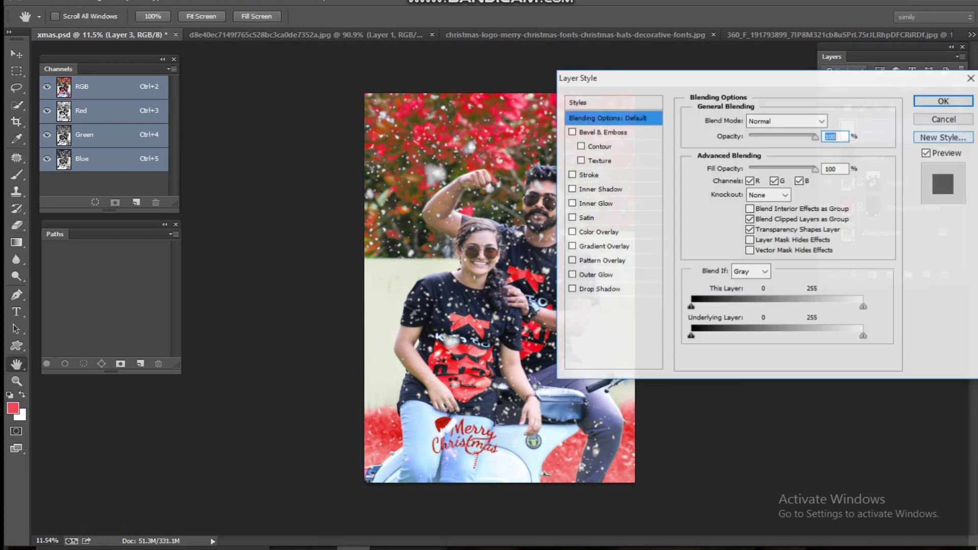
left_click(572, 174)
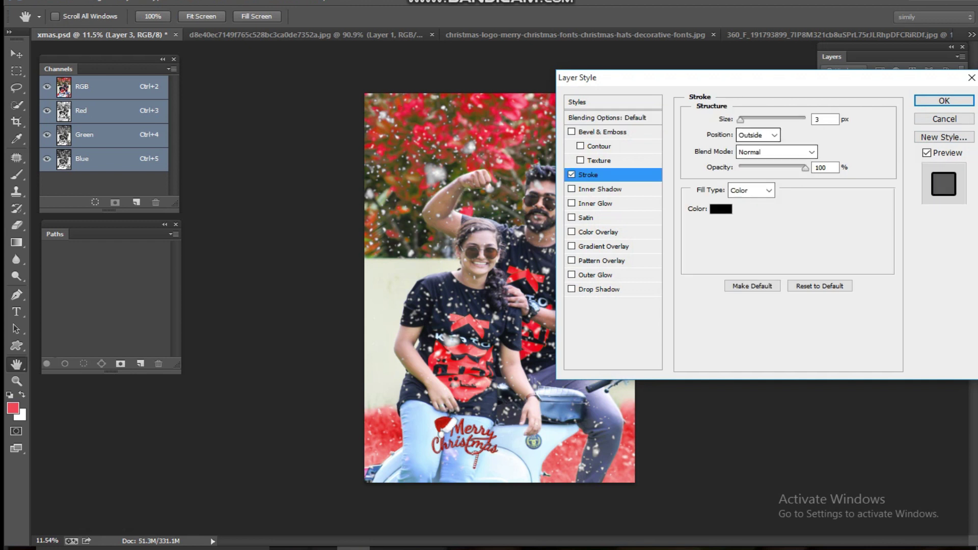
left_click_drag(740, 120, 742, 119)
type("6")
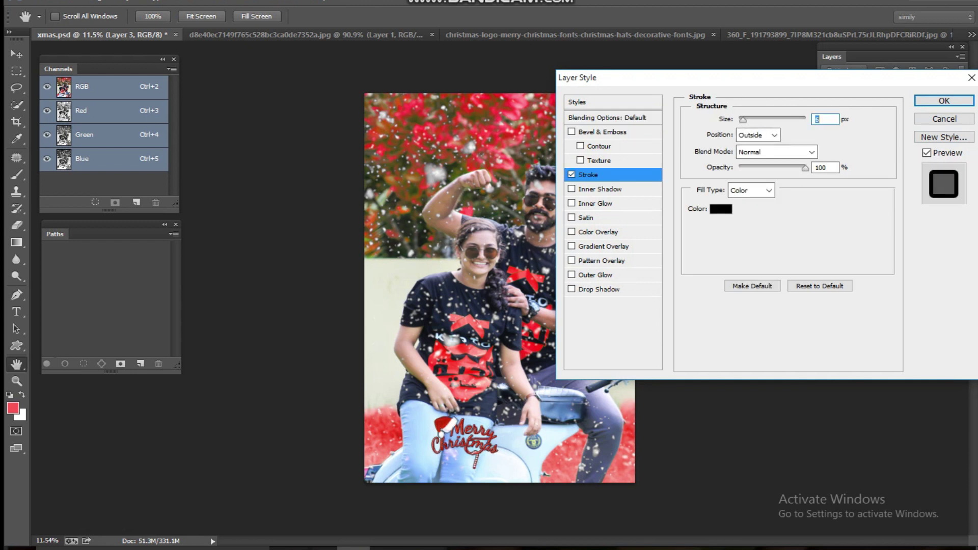
key("Return")
key("e")
scroll(479, 153, "up", 4)
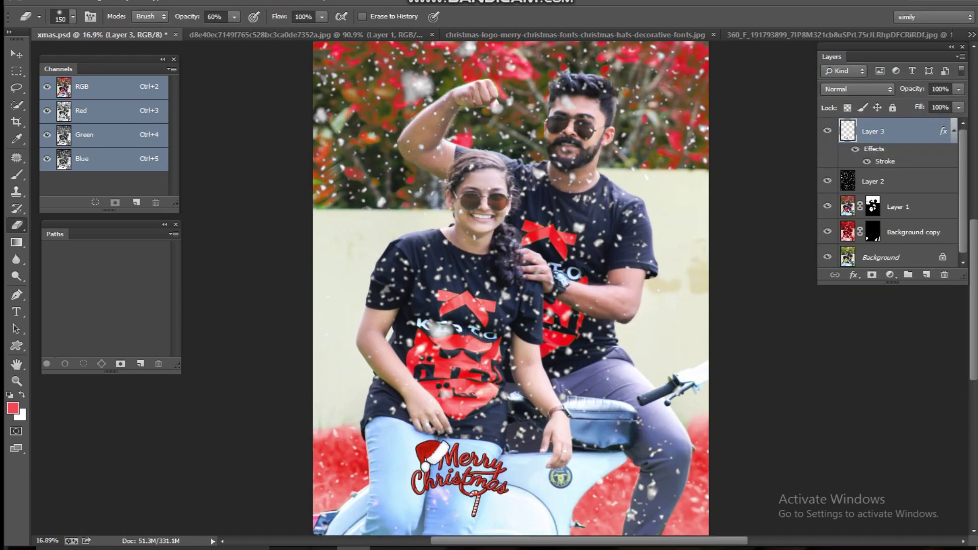
scroll(471, 437, "down", 4)
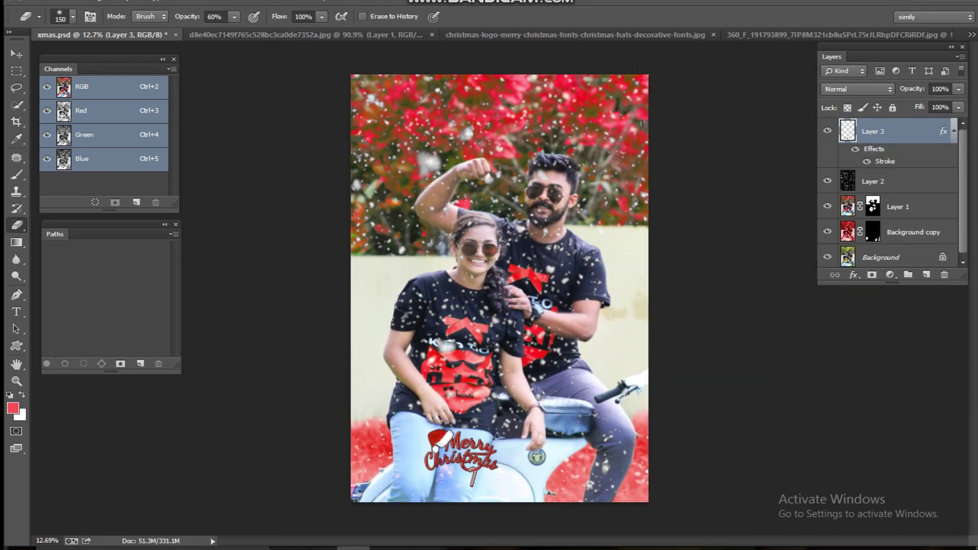
Step: Copy the Santa hat artwork into xmas.psd and size and place it on the man's head
left_click(363, 35)
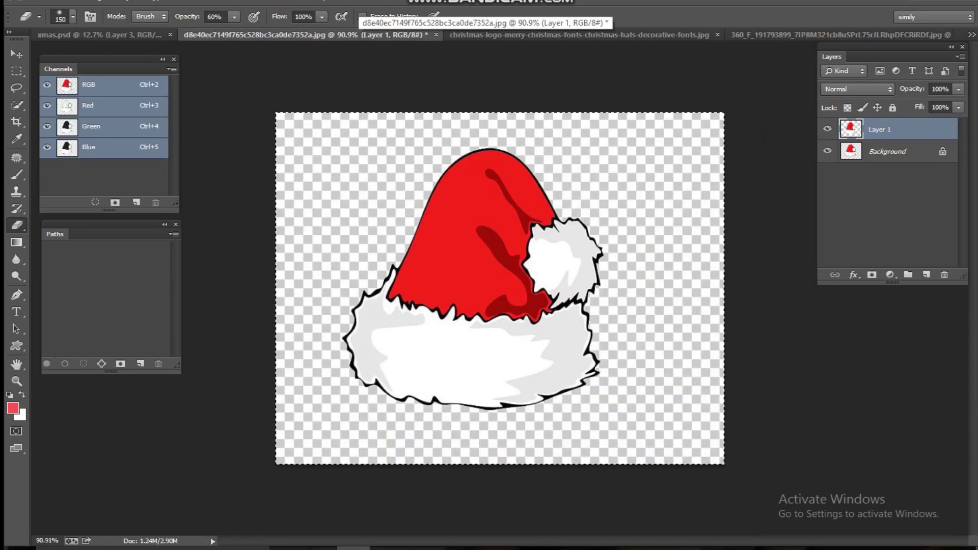
key("ctrl+shift+Tab")
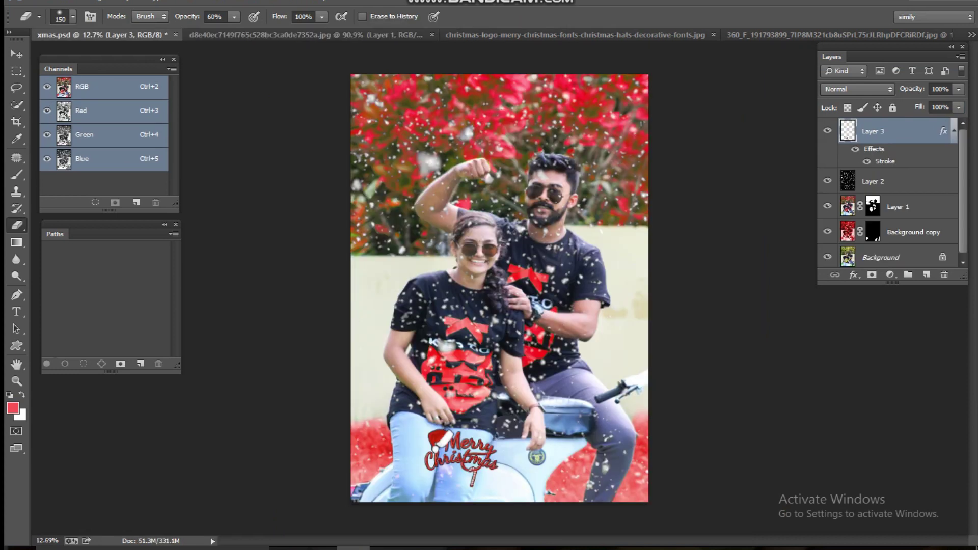
key("ctrl+v")
key("ctrl+t")
left_click_drag(518, 270, 577, 103)
key("Return")
key("e")
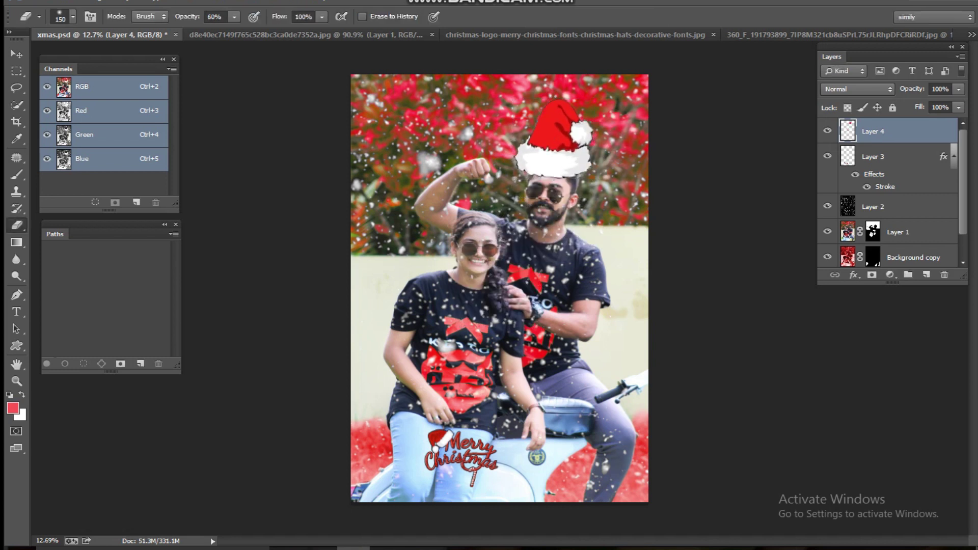
Step: Nudge the Santa hat and warp its fur brim into a curve that fits the man's head
scroll(556, 165, "up", 3)
scroll(408, 288, "up", 3)
key("ctrl+t")
mouse_move(578, 208)
left_mouse_down()
mouse_move(590, 188)
mouse_move(559, 203)
mouse_move(572, 204)
left_mouse_up()
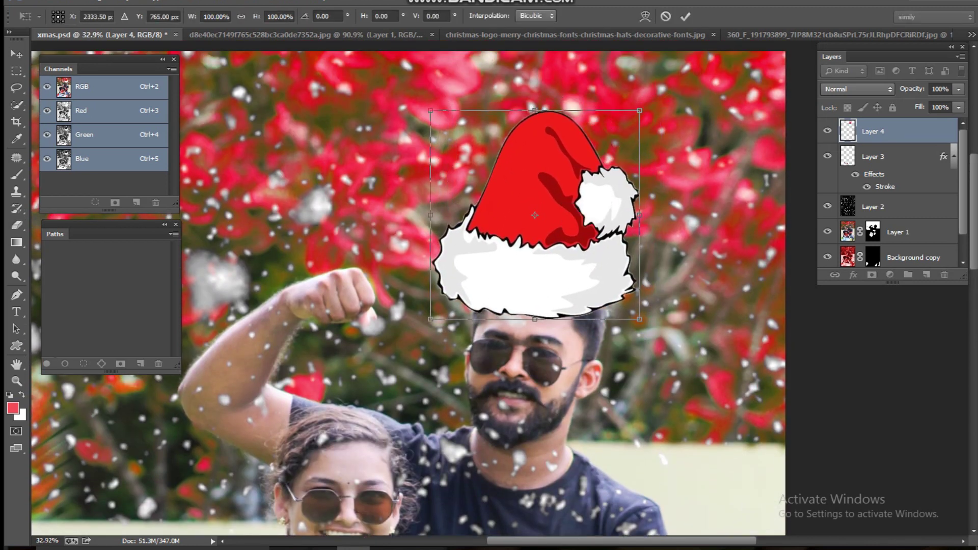
right_click(536, 242)
left_click(561, 341)
left_click_drag(523, 314, 520, 298)
left_click_drag(632, 267, 630, 277)
left_click_drag(437, 257, 445, 266)
left_click_drag(629, 272, 631, 280)
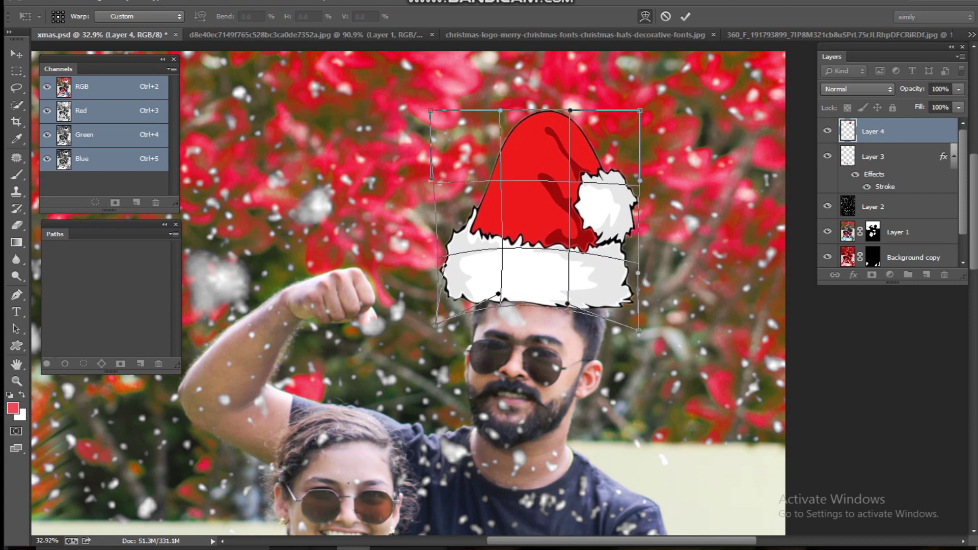
left_click_drag(531, 301, 530, 305)
key("Return")
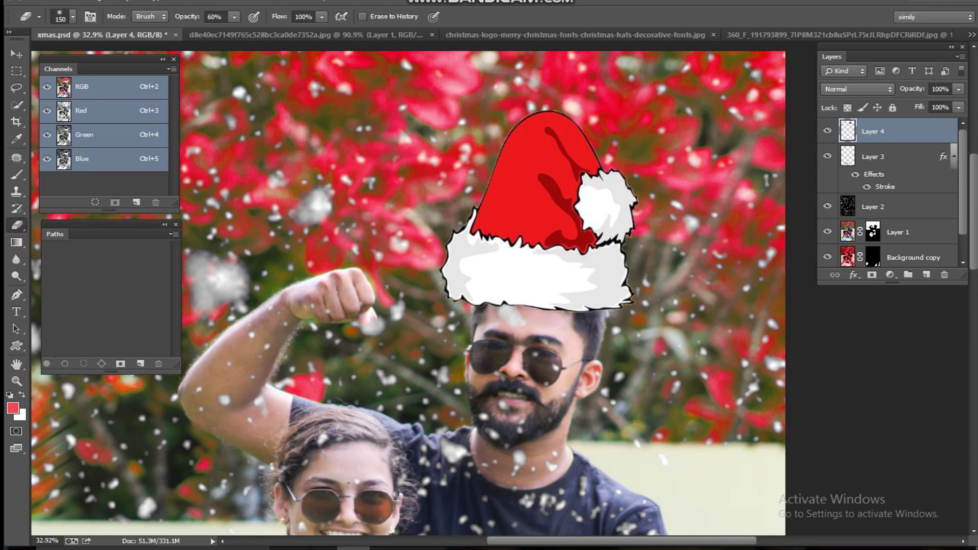
Step: Move the warped hat slightly lower onto the man's hair
key("ctrl+t")
left_click_drag(551, 242, 550, 248)
key("Return")
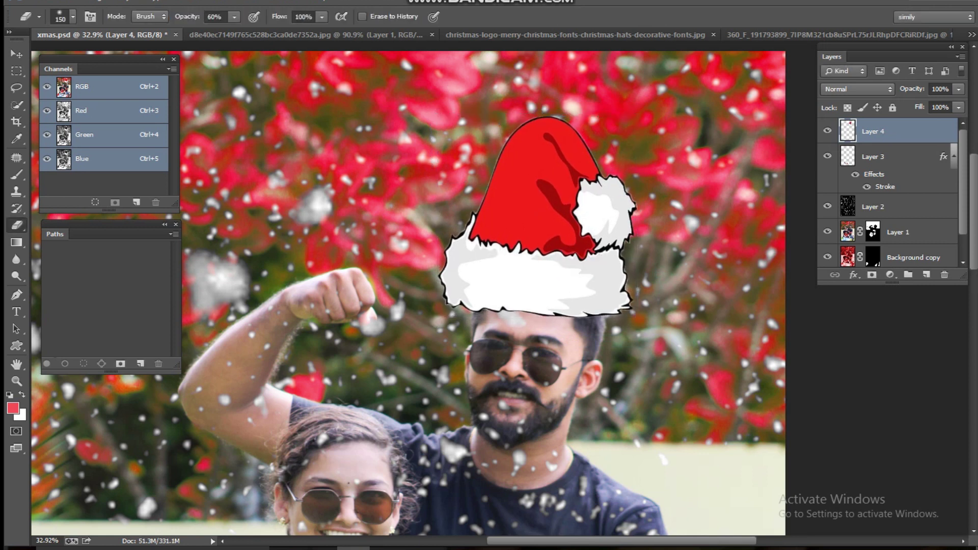
Step: Make a solid black duplicate of the Santa hat layer with Lightness -100 and soften its edges with Gaussian Blur
scroll(576, 258, "down", 3)
scroll(591, 319, "up", 3)
key("ctrl+j")
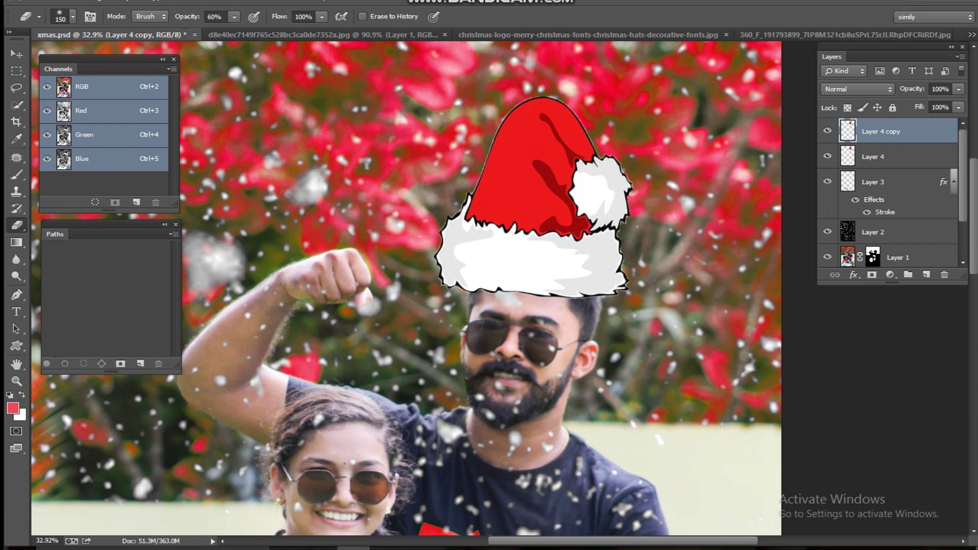
key("ctrl+u")
left_click_drag(794, 256, 727, 256)
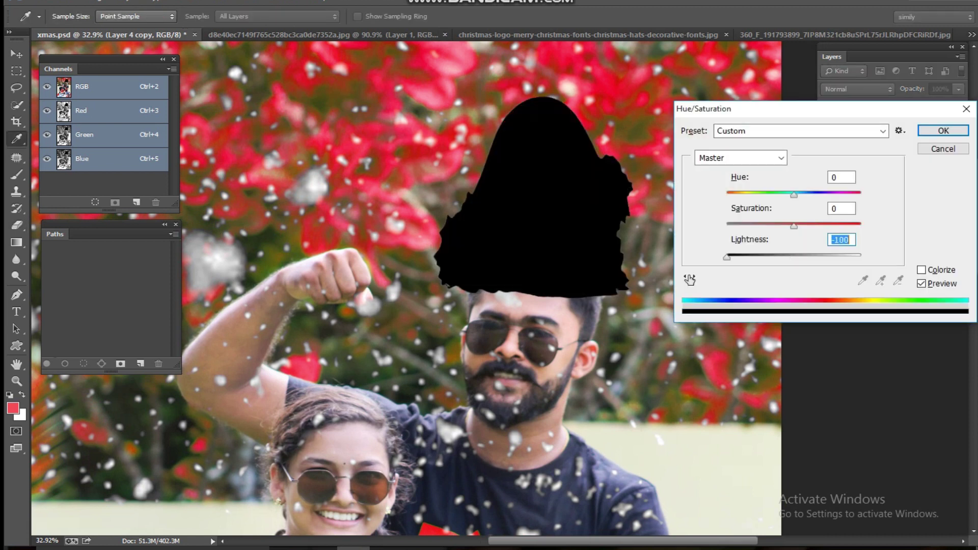
key("Return")
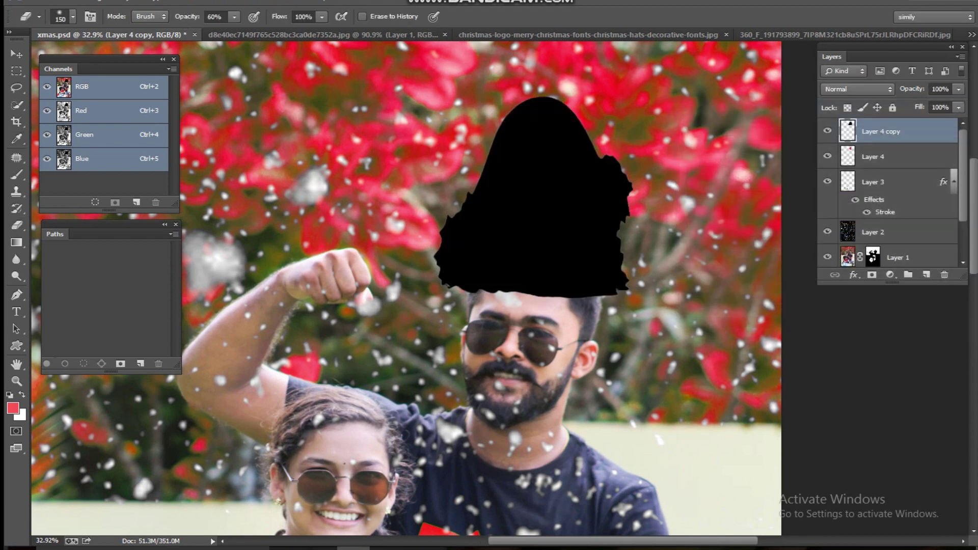
key("ctrl+alt+f")
key("Return")
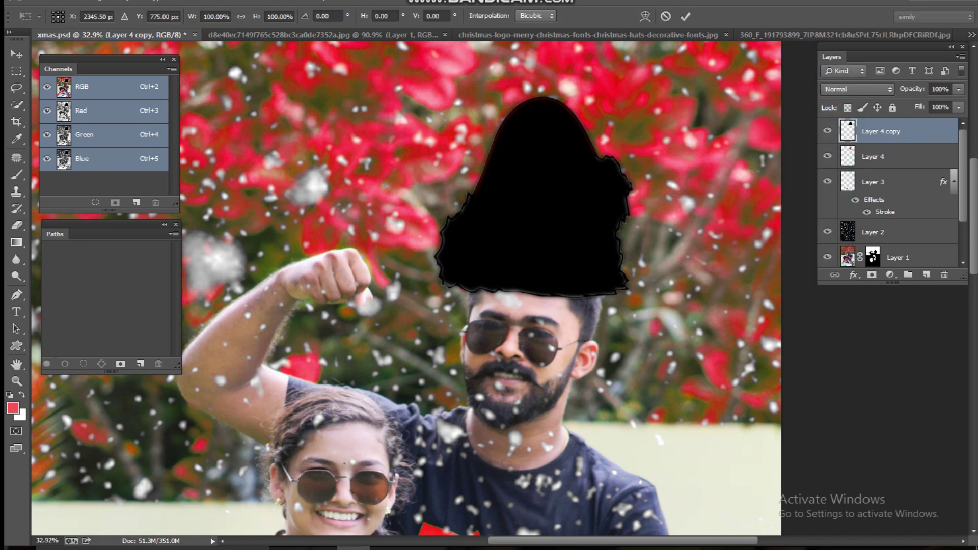
Step: Place the blurred black copy beneath the Santa hat and shift it about 25 px down as a shadow at 100% opacity
key("ctrl+bracketleft")
key("ctrl+t")
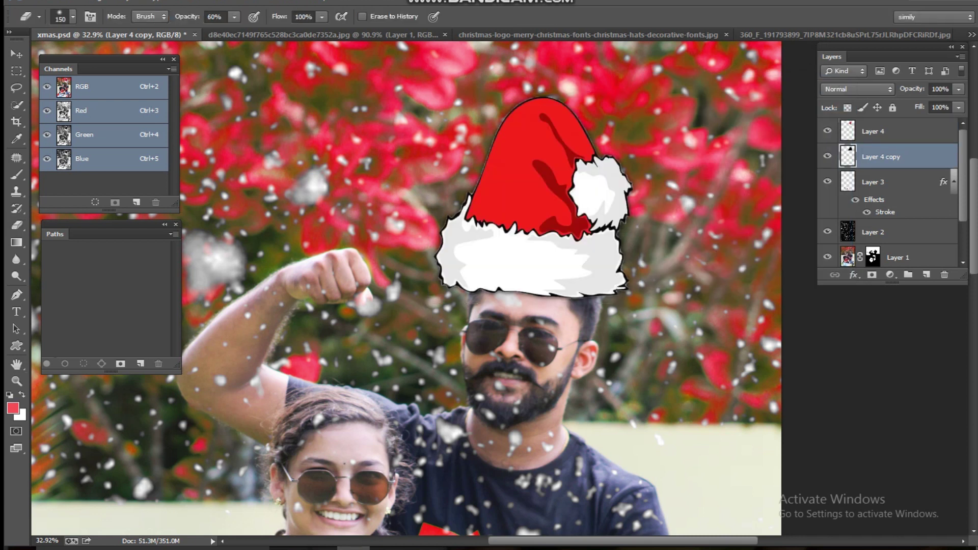
left_click_drag(579, 231, 579, 234)
key("Return")
scroll(580, 270, "down", 6)
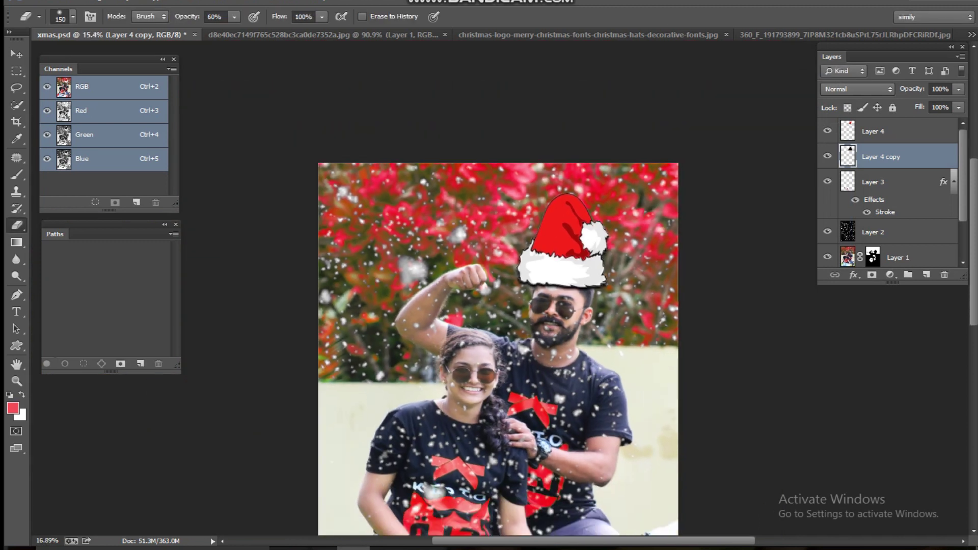
scroll(605, 331, "up", 4)
left_click(958, 89)
left_click_drag(942, 104, 960, 104)
key("Return")
Step: Warp the hat shadow inward at its sides and lower edge so that it follows the hat more closely
key("ctrl+t")
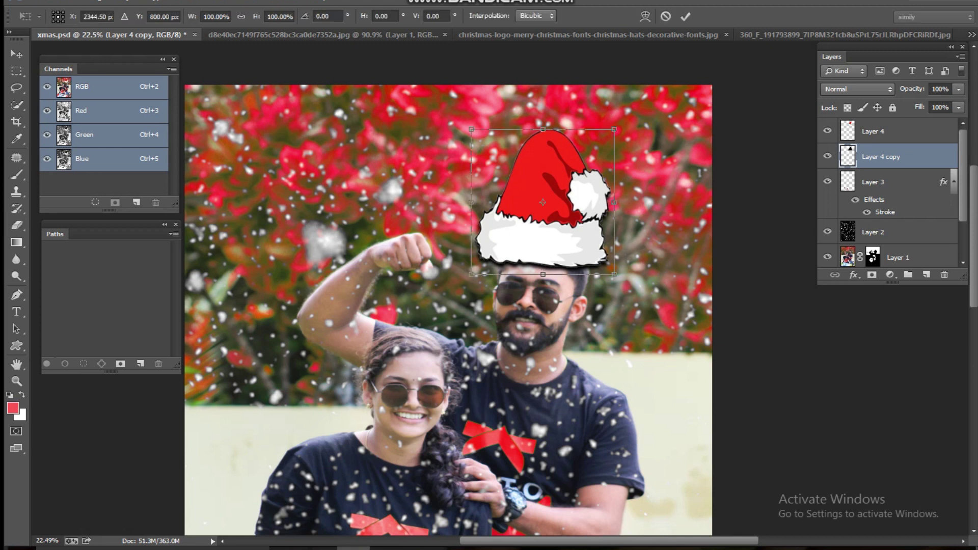
right_click(576, 223)
left_click(605, 323)
scroll(598, 238, "up", 1)
scroll(600, 232, "up", 4)
left_click_drag(625, 223, 615, 223)
left_click_drag(394, 222, 397, 209)
left_click_drag(471, 301, 474, 295)
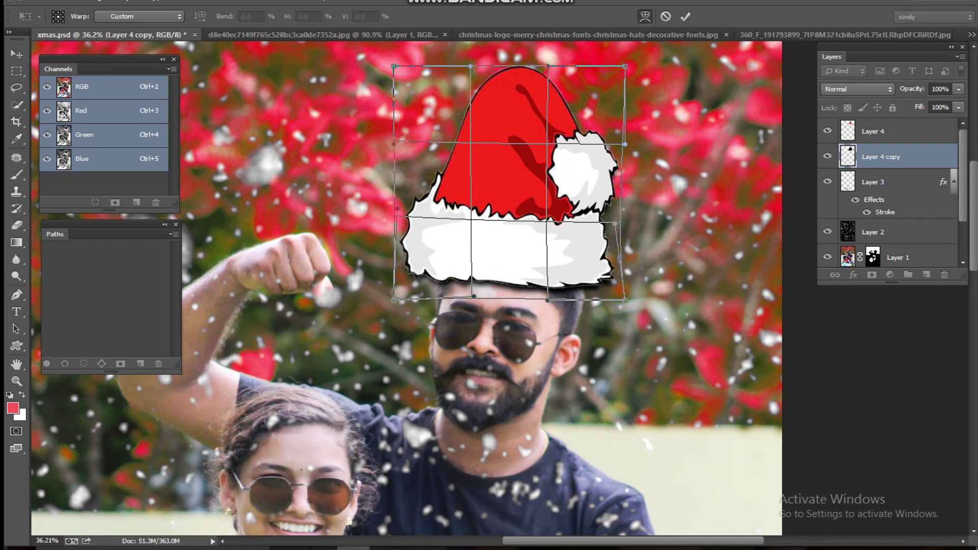
key("Return")
key("e")
Step: Select the hat and shadow layers together and scale them down slightly on the man's head
scroll(499, 284, "down", 3)
scroll(499, 288, "down", 2)
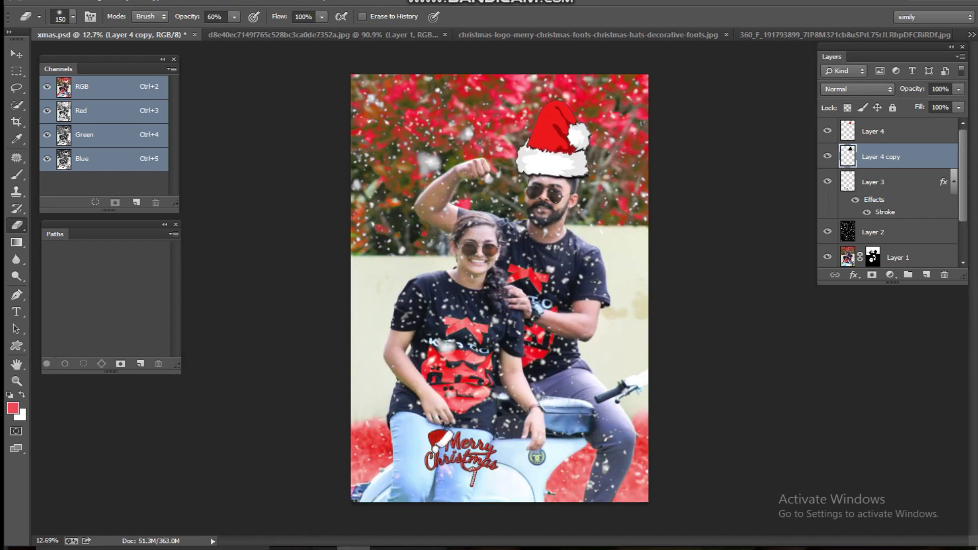
left_click(882, 131, "shift")
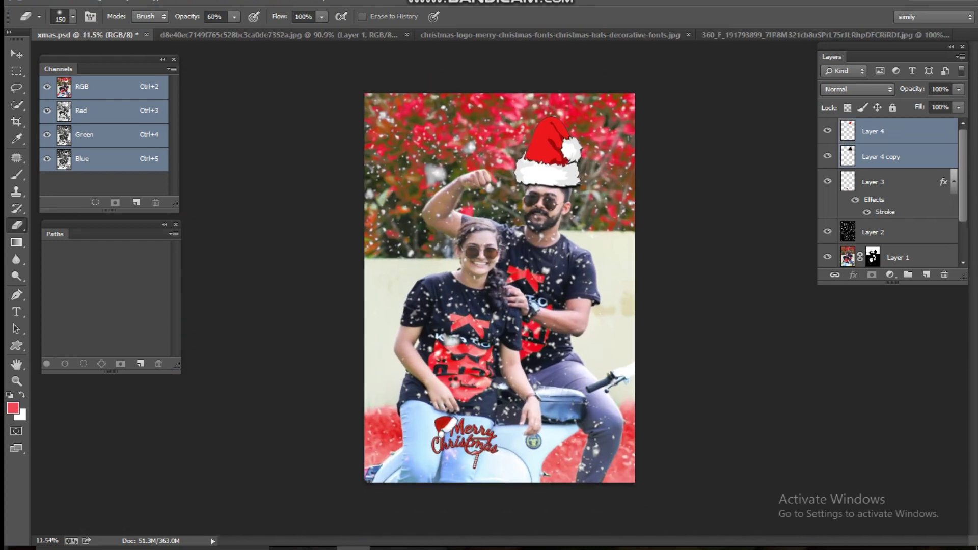
key("ctrl+t")
left_click_drag(582, 117, 582, 147)
scroll(578, 141, "up", 4)
key("Return")
scroll(582, 147, "down", 4)
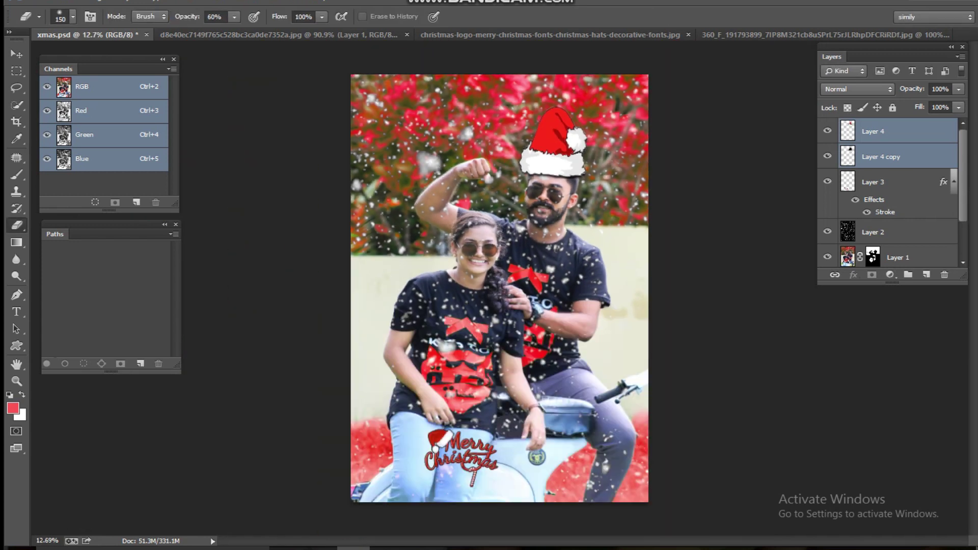
Step: Duplicate the hat and shadow layers and move the copies onto the woman's head
scroll(564, 210, "up", 2)
key("ctrl+j")
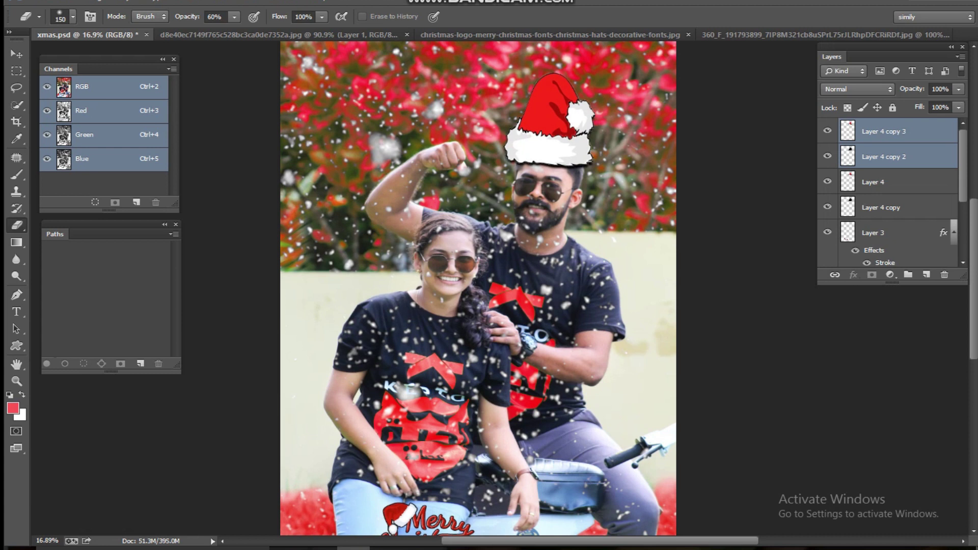
key("ctrl+t")
mouse_move(571, 107)
left_mouse_down()
mouse_move(414, 106)
mouse_move(469, 187)
left_mouse_up()
key("Return")
scroll(515, 266, "down", 5)
scroll(462, 270, "up", 7)
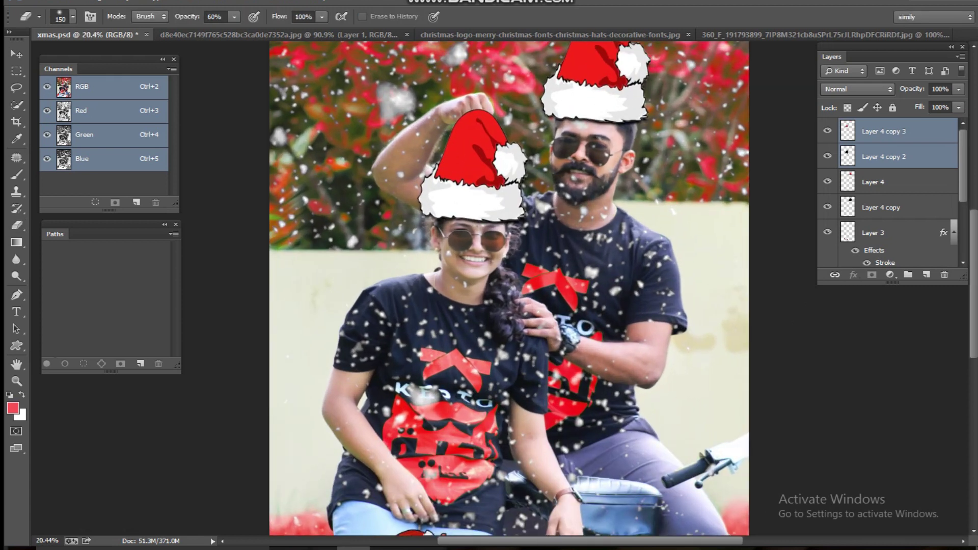
Step: Scale the woman's hat and its shadow to about 77% and seat them lower on her head
key("ctrl+t")
left_click_drag(529, 109, 517, 122)
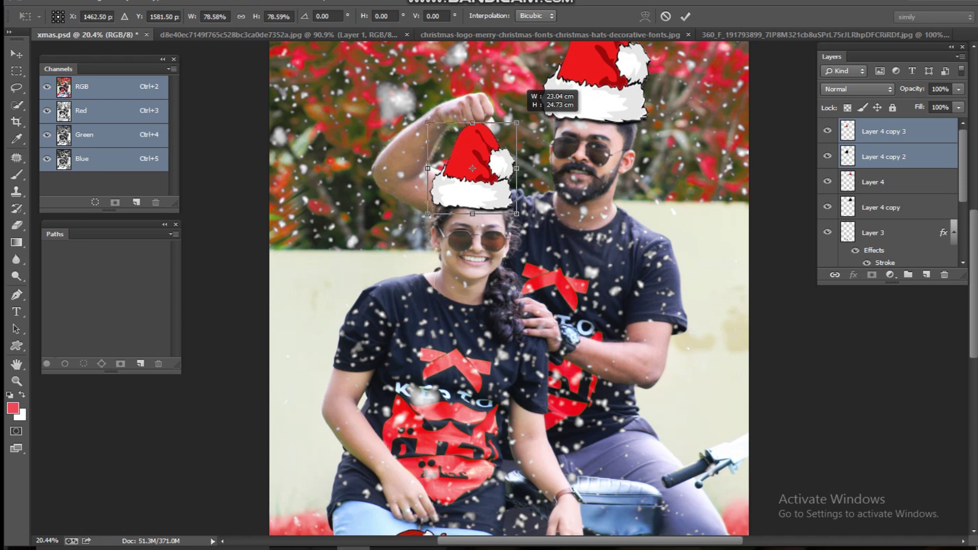
left_click_drag(473, 168, 472, 171)
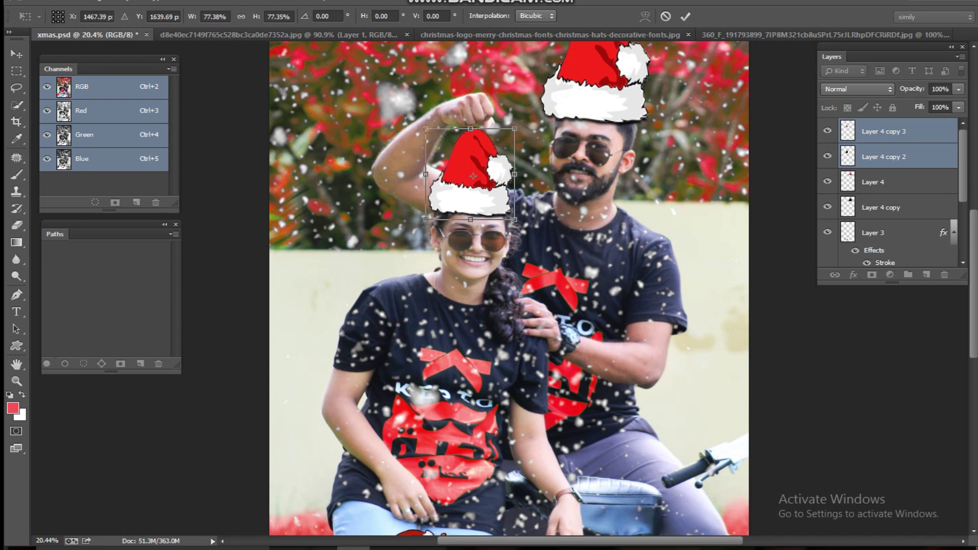
key("Return")
scroll(489, 178, "up", 1)
Step: Enlarge the woman's hat and its shadow slightly to fit the width of her head
key("ctrl+t")
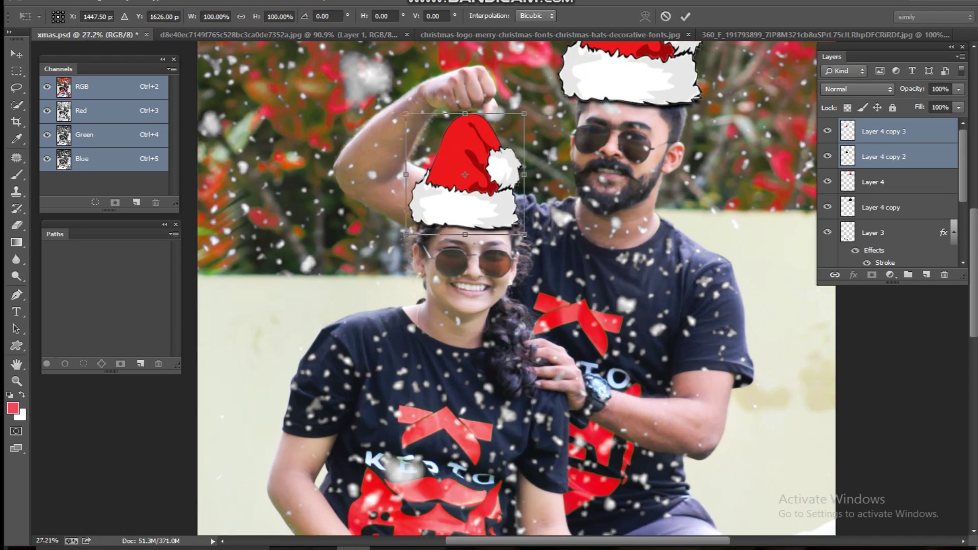
left_click_drag(524, 113, 528, 109)
key("Return")
scroll(525, 112, "down", 2)
scroll(519, 117, "up", 3)
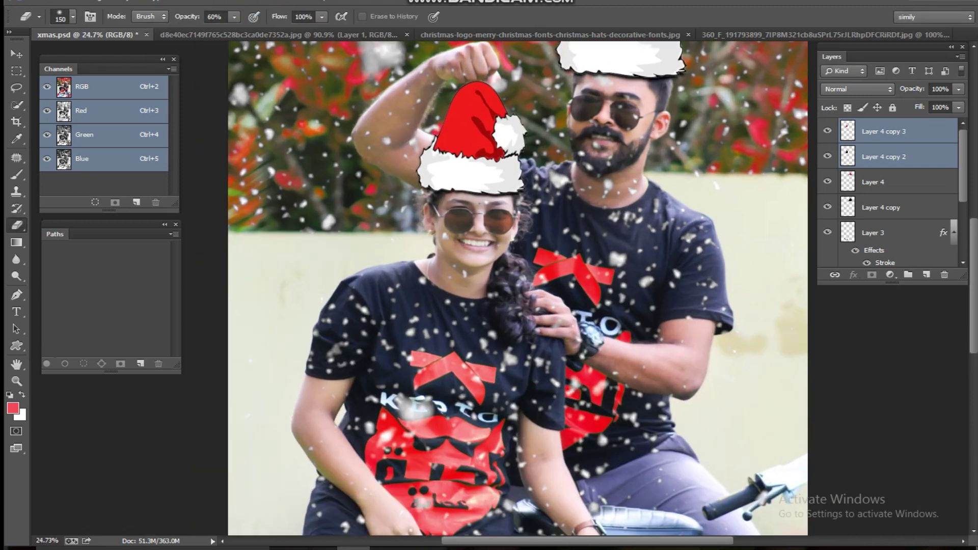
Step: Nudge the woman's hat and its shadow about 13 px up
key("ctrl+t")
left_click_drag(502, 143, 513, 120)
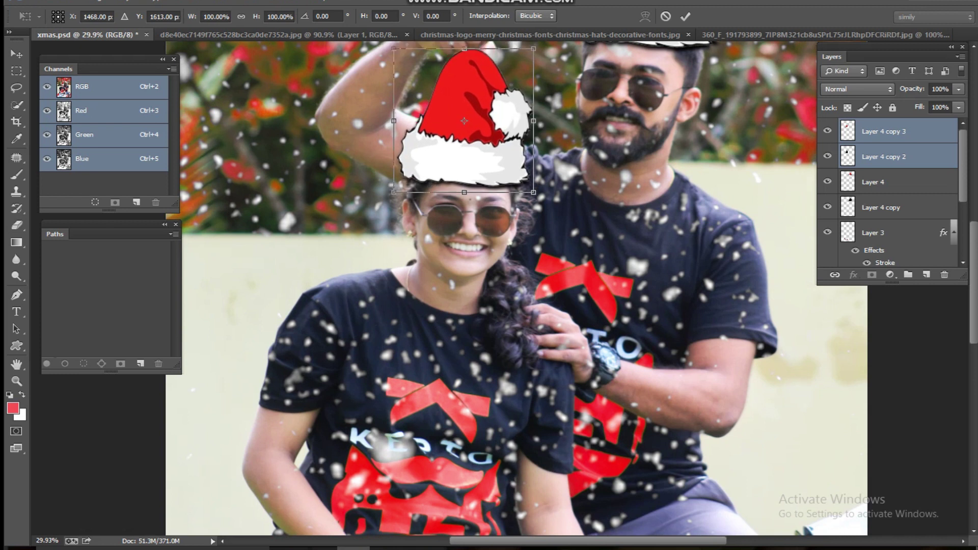
key("Return")
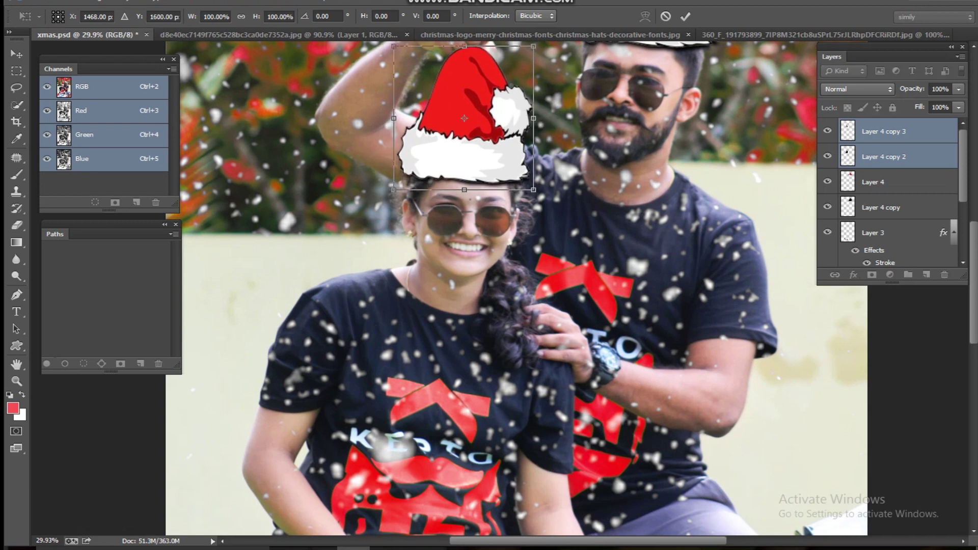
key("e")
scroll(488, 274, "down", 5)
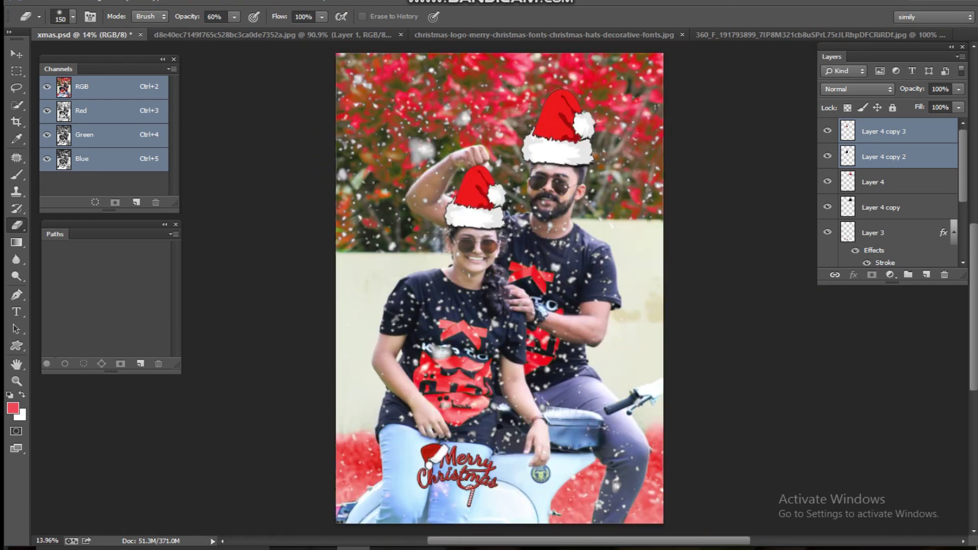
scroll(500, 289, "up", 2)
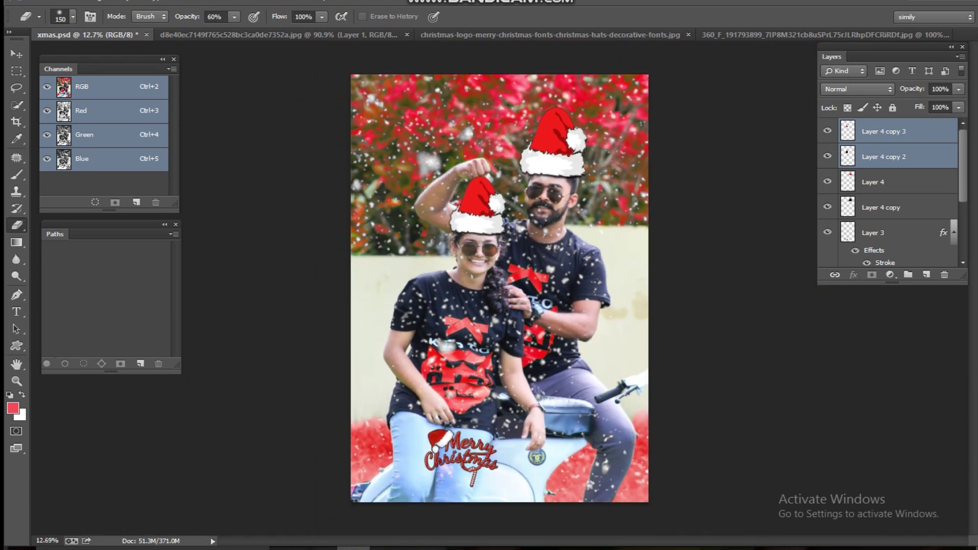
Step: Duplicate the Background layer and apply the Poster Edges filter with Edge Thickness 2, Edge Intensity 10 and Posterization 4
key("ctrl+e")
scroll(893, 192, "down", 3)
left_click(893, 254)
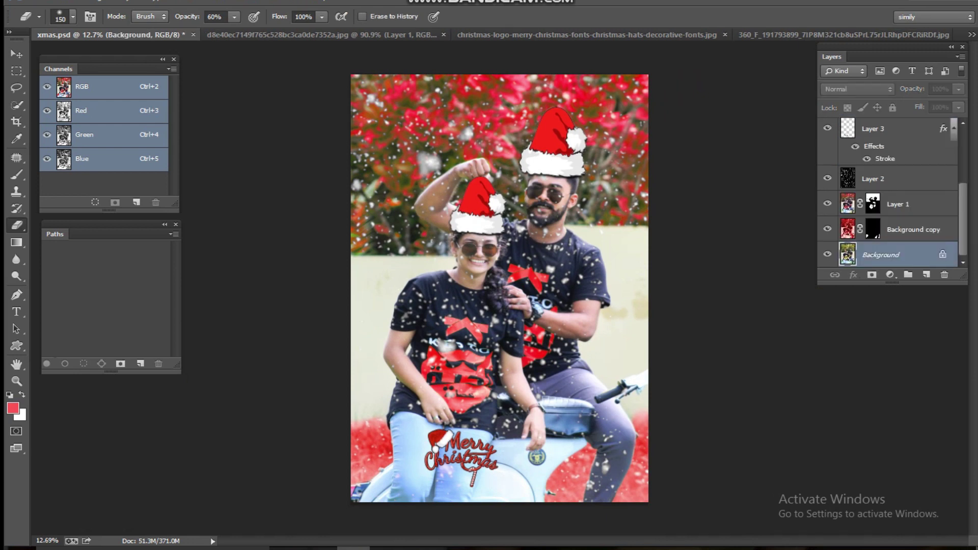
key("ctrl+j")
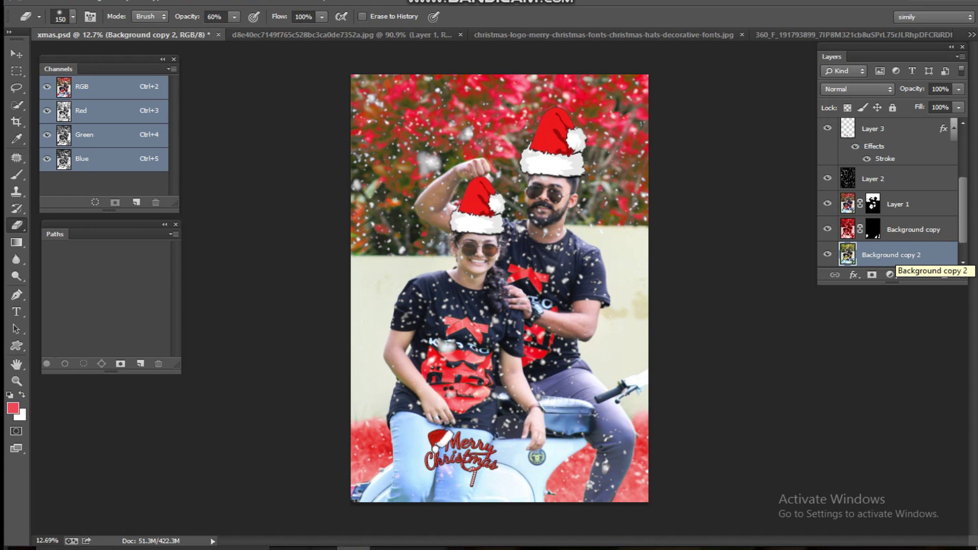
left_click(220, 1)
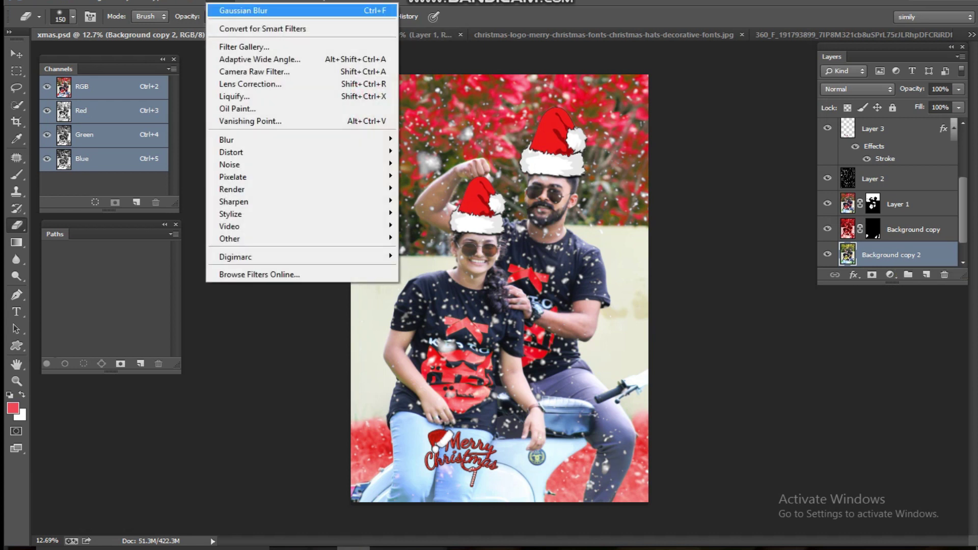
key("Return")
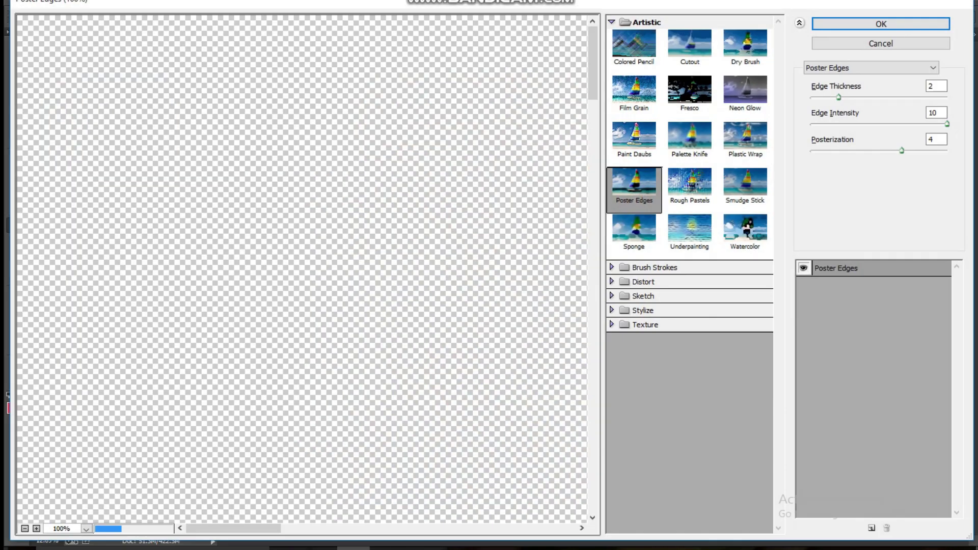
scroll(302, 268, "down", 6)
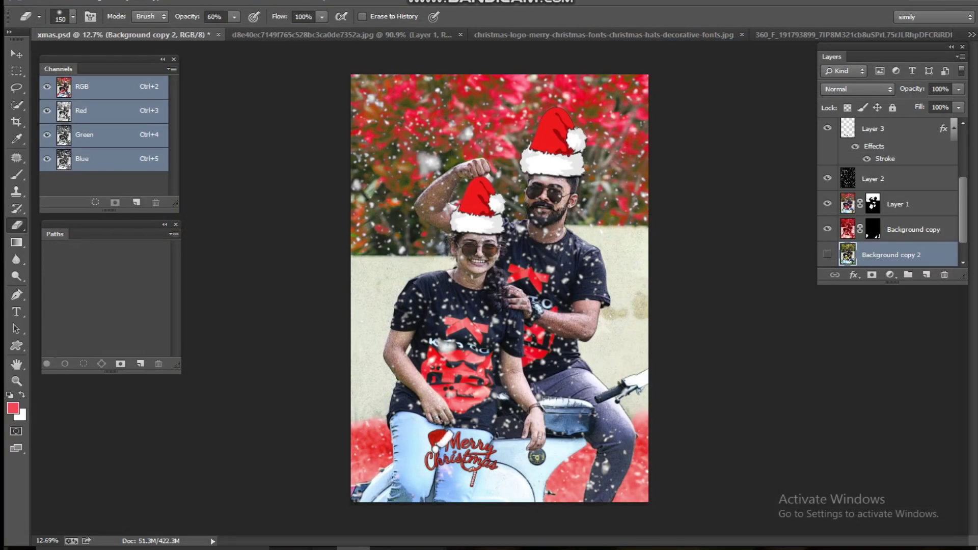
Step: Compare the photo with and without the Poster Edges copy and delete that copy
left_click(828, 254)
left_click(828, 253)
left_click(828, 254)
left_click(827, 254)
left_click(828, 254)
key("ctrl+z")
left_click(827, 255)
key("Delete")
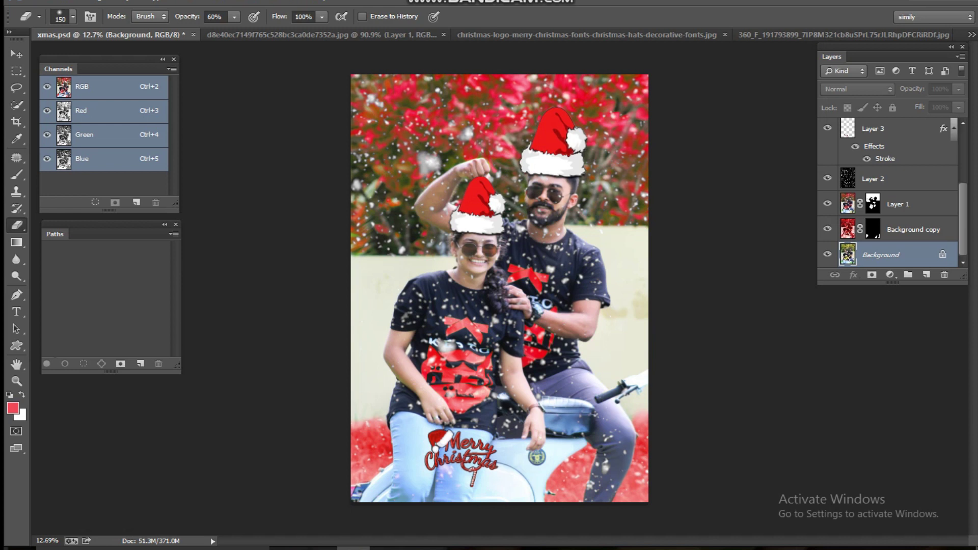
Step: Duplicate the Background layer and adjust the upper copy in Camera Raw with Temperature +6, Contrast +39 and Clarity +16
key("ctrl+j")
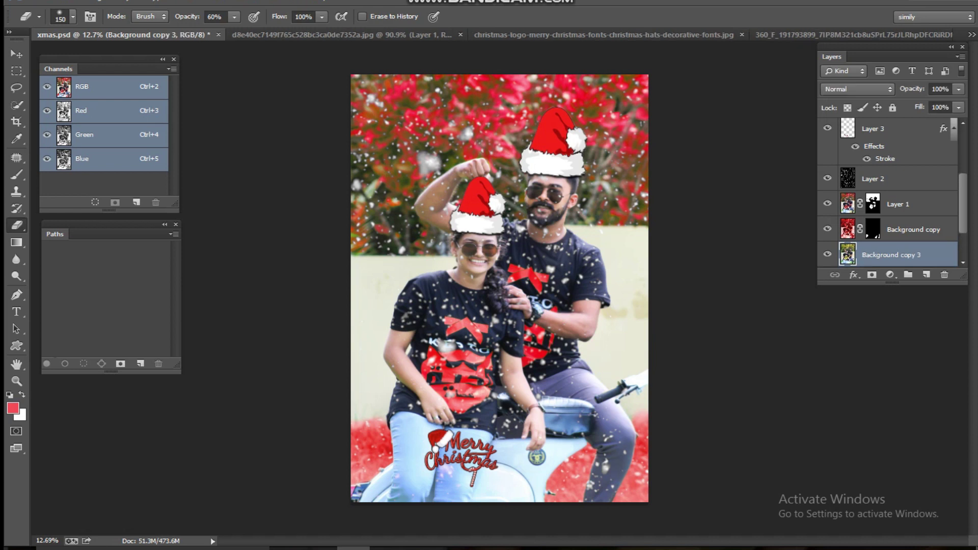
key("ctrl+shift+a")
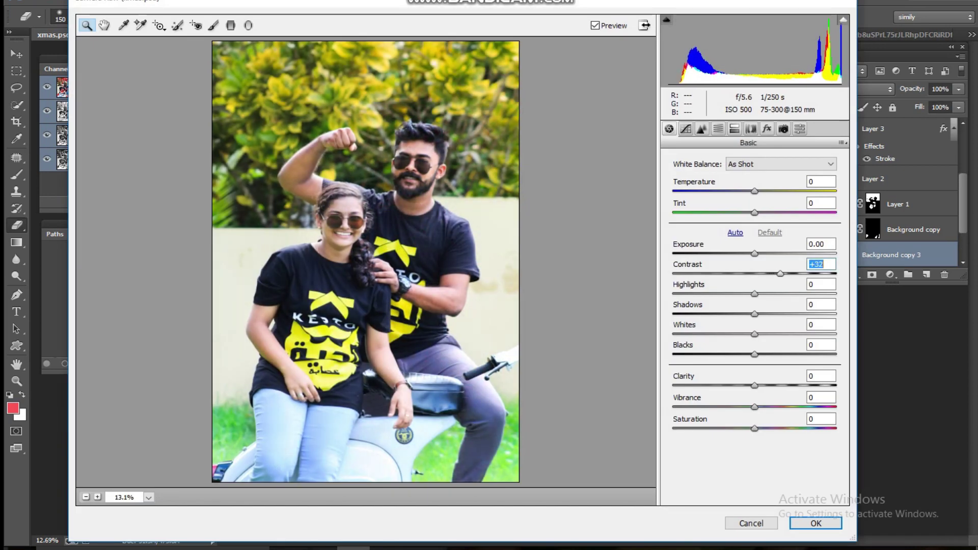
left_click_drag(754, 191, 760, 191)
left_click_drag(755, 386, 769, 386)
left_click(815, 523)
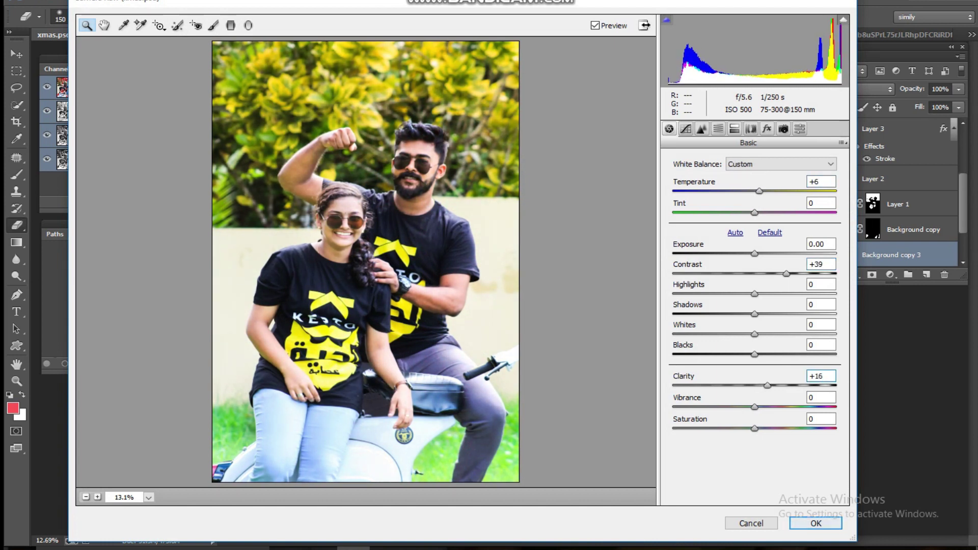
Step: Compare the photo with and without the Camera Raw adjustment and reduce the two background copies to one layer
scroll(499, 288, "down", 2)
left_click(827, 254)
left_click(827, 254)
left_click(827, 254)
left_click(827, 254)
left_click(827, 255)
left_click(828, 254)
scroll(892, 204, "down", 2)
left_click(828, 203)
left_click(828, 203)
left_click(827, 204)
left_click(828, 204)
left_click(828, 204)
left_click(827, 204)
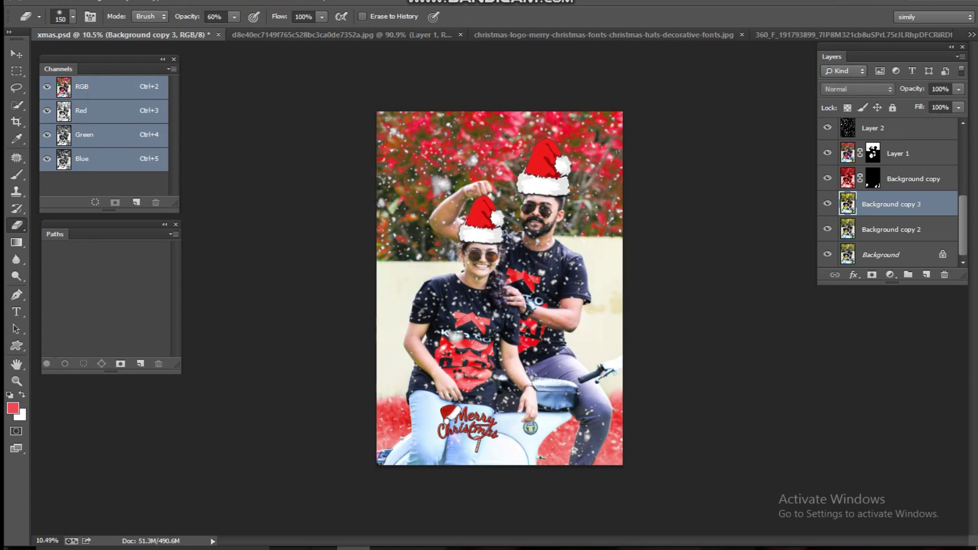
key("Delete")
scroll(892, 203, "up", 1)
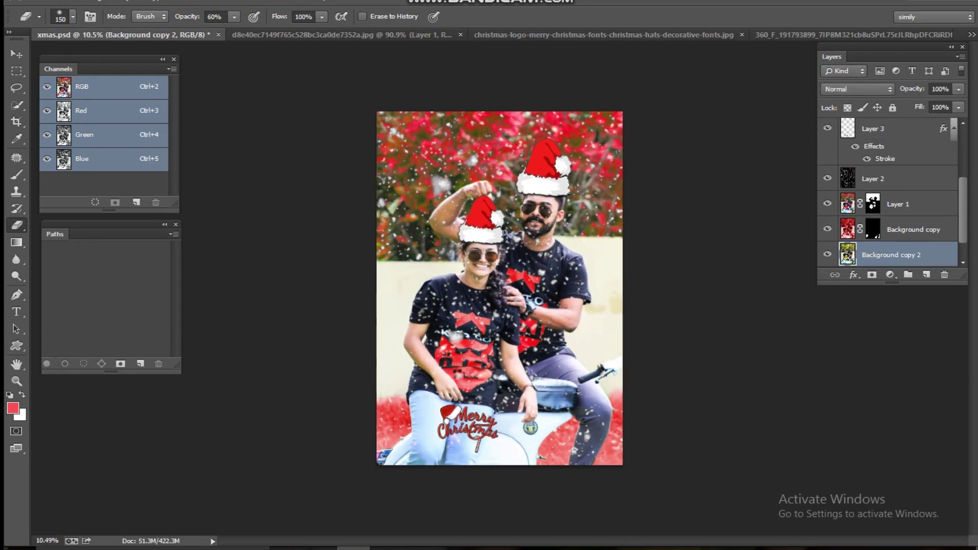
Step: Enlarge the Merry Christmas lettering layer to about 120% and reposition it over the front of the scooter
scroll(892, 204, "up", 1)
scroll(897, 207, "up", 3)
left_click(897, 231)
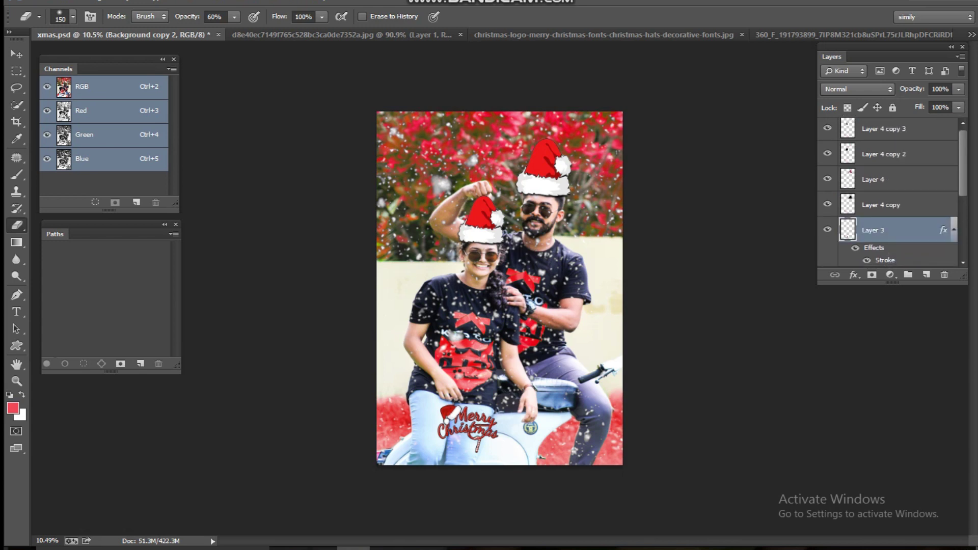
left_click(827, 230)
left_click(827, 230)
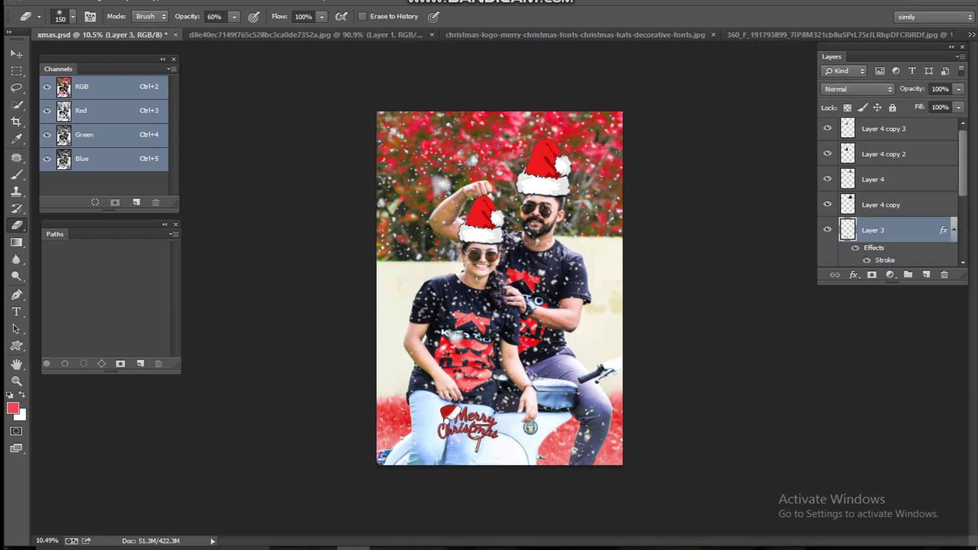
key("ctrl+t")
left_click_drag(497, 405, 504, 401)
left_click_drag(500, 402, 497, 411)
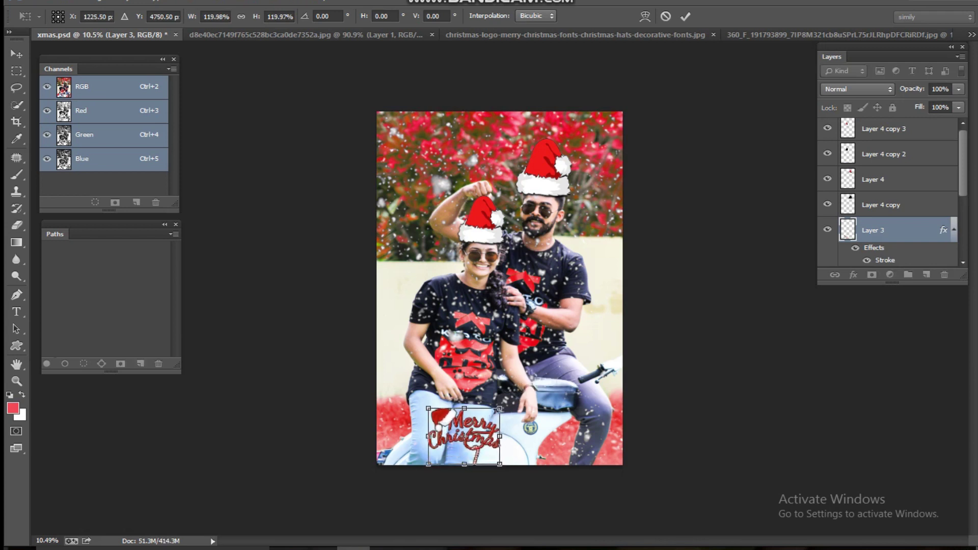
key("Return")
key("e")
scroll(499, 289, "down", 2)
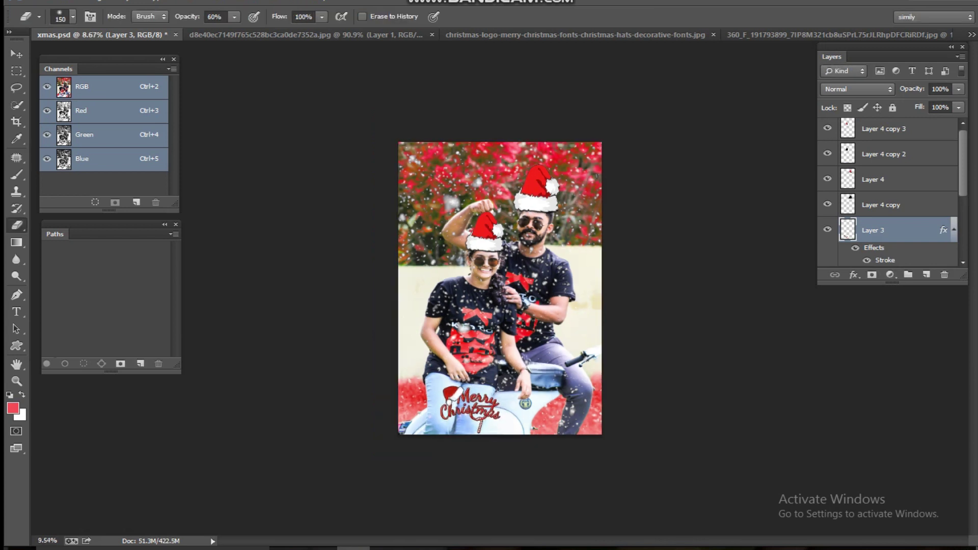
Step: Duplicate the Merry Christmas lettering layer and give the copy a white (ffffff) outside stroke of 32 px
scroll(499, 288, "up", 3)
scroll(476, 423, "up", 5)
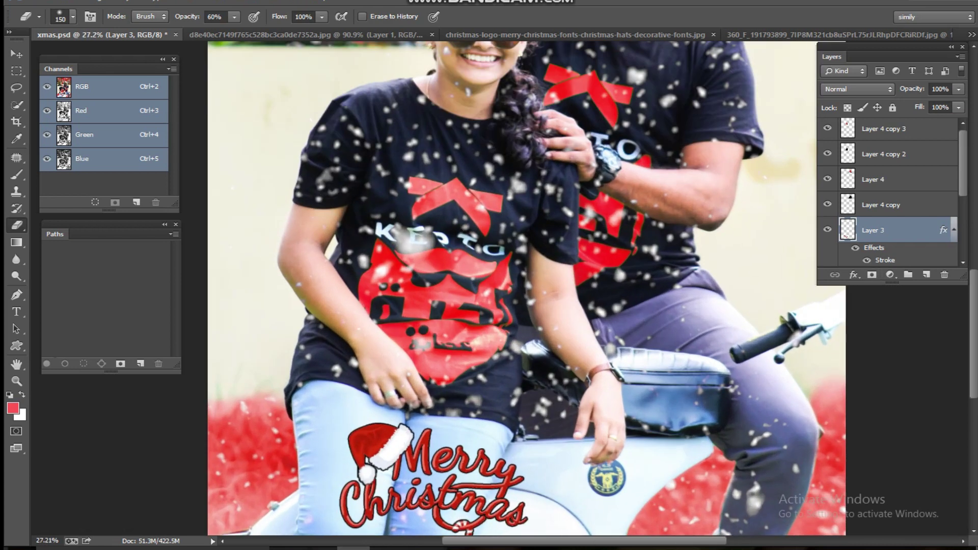
key("ctrl+j")
double_click(910, 230)
left_click(588, 174)
left_click(720, 194)
type("ffffff")
key("Return")
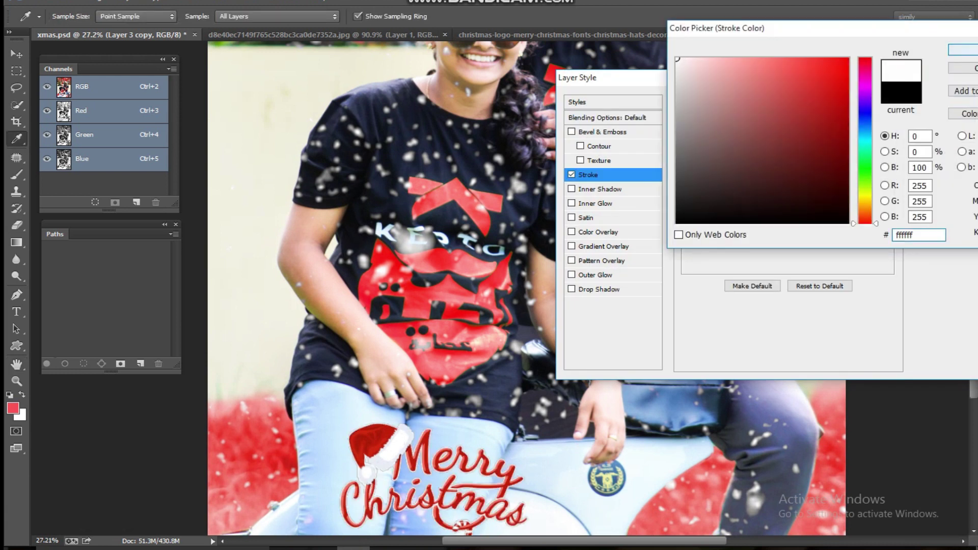
left_click_drag(742, 120, 752, 120)
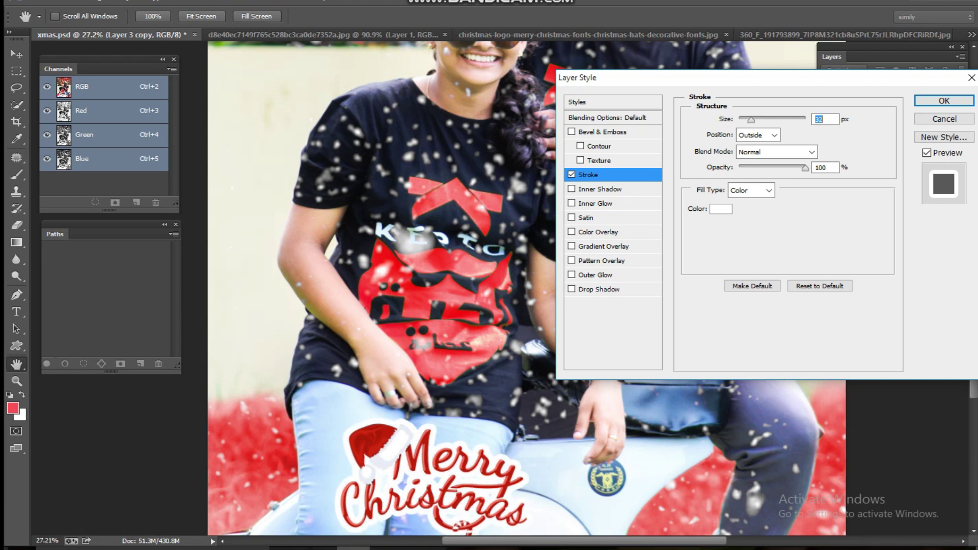
key("e")
key("Return")
Step: Delete the white-outlined copy of the Merry Christmas lettering
scroll(547, 285, "down", 1)
scroll(892, 194, "down", 2)
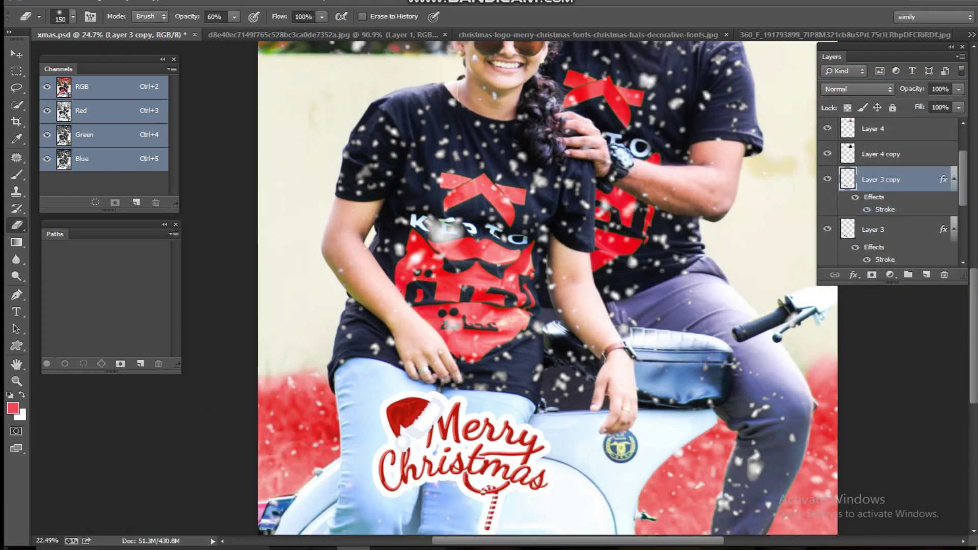
scroll(548, 286, "down", 6)
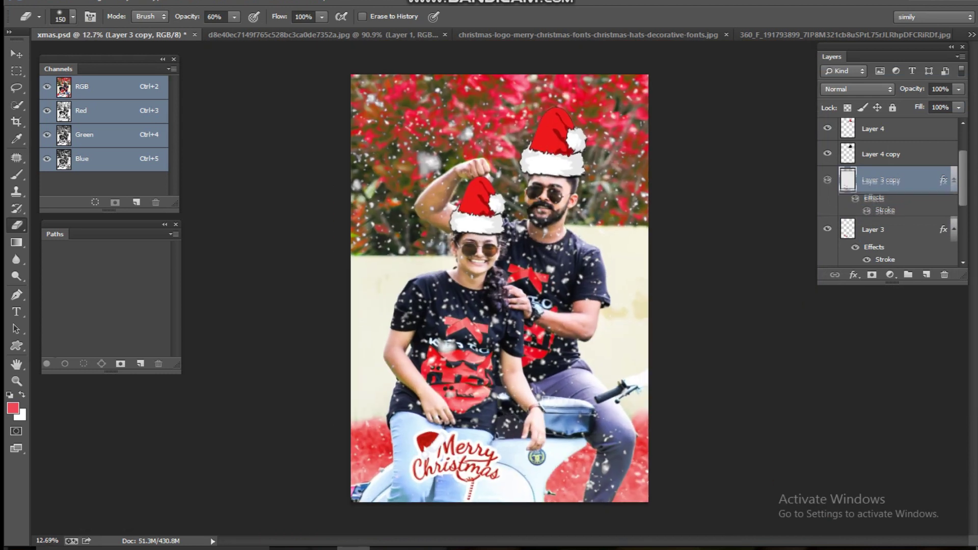
left_click_drag(897, 182, 944, 274)
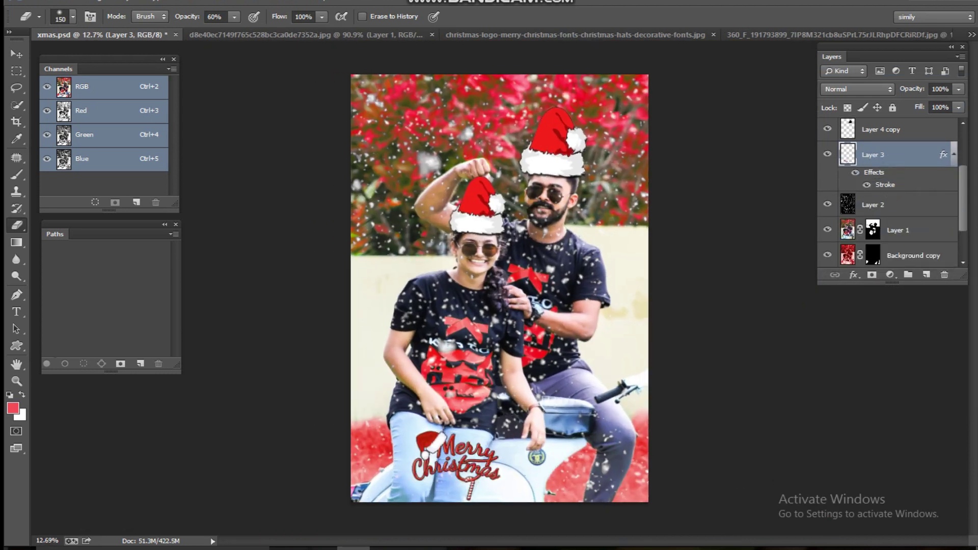
Step: Duplicate the original Merry Christmas lettering layer and compare the image with and without the copy
left_click(827, 154)
left_click(828, 154)
key("ctrl+j")
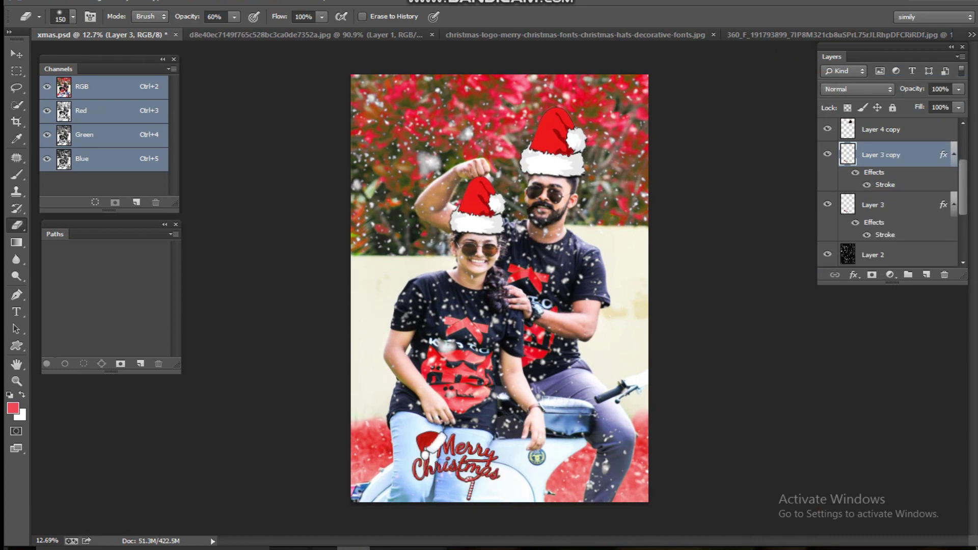
key("ctrl+z")
key("ctrl+z")
key("ctrl+z")
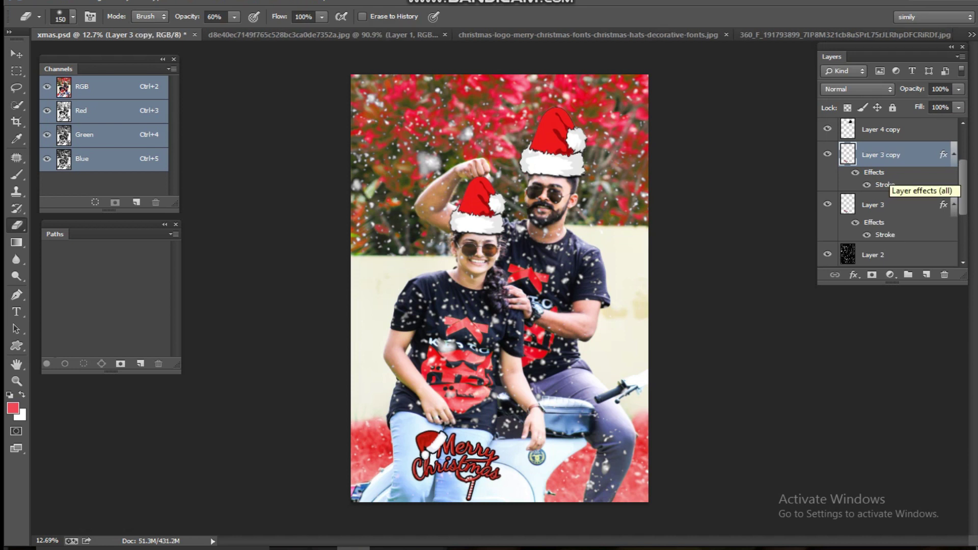
Step: Change the lettering copy's outside stroke to white with a size of 46 px
double_click(907, 154)
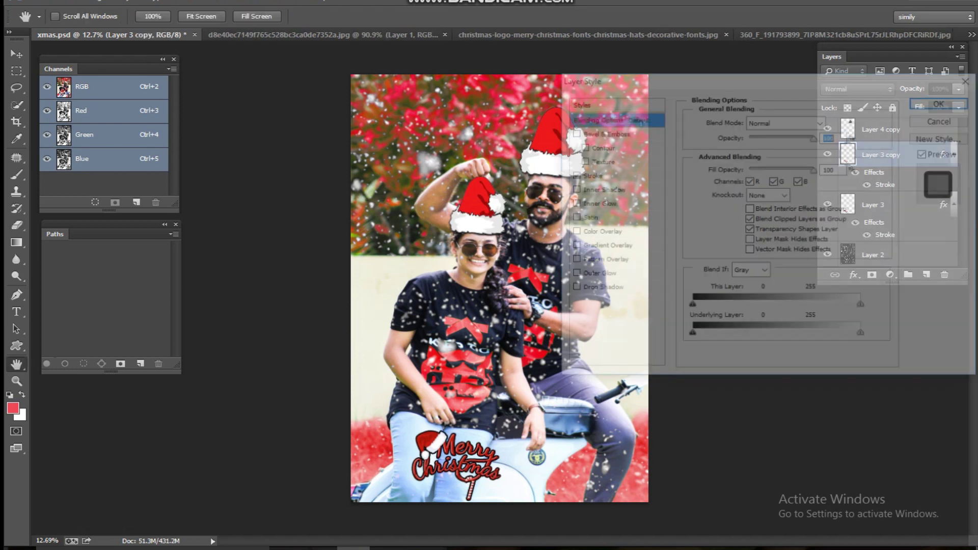
left_click(588, 175)
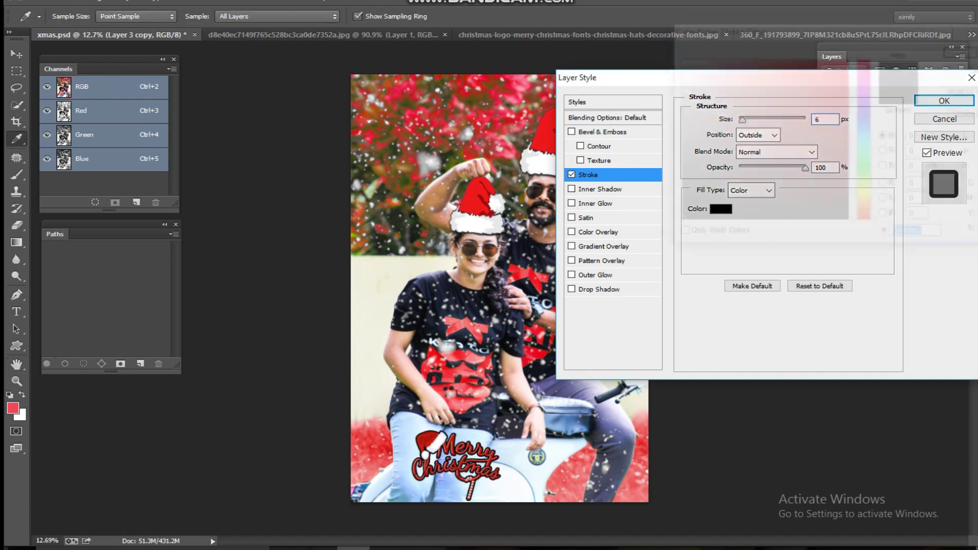
left_click(721, 209)
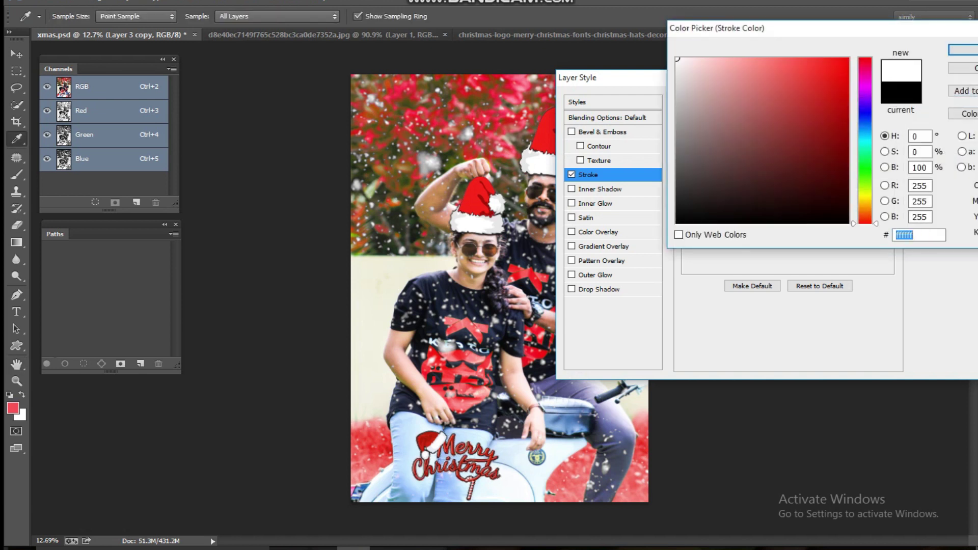
key("Return")
key("shift+Up")
key("shift+Up")
key("shift+Up")
key("shift+Up")
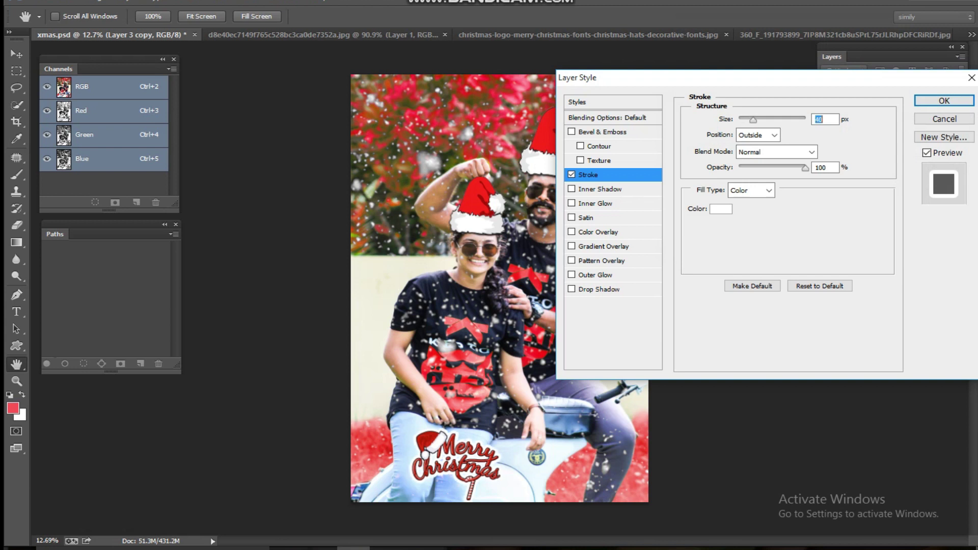
key("Return")
scroll(480, 449, "down", 1)
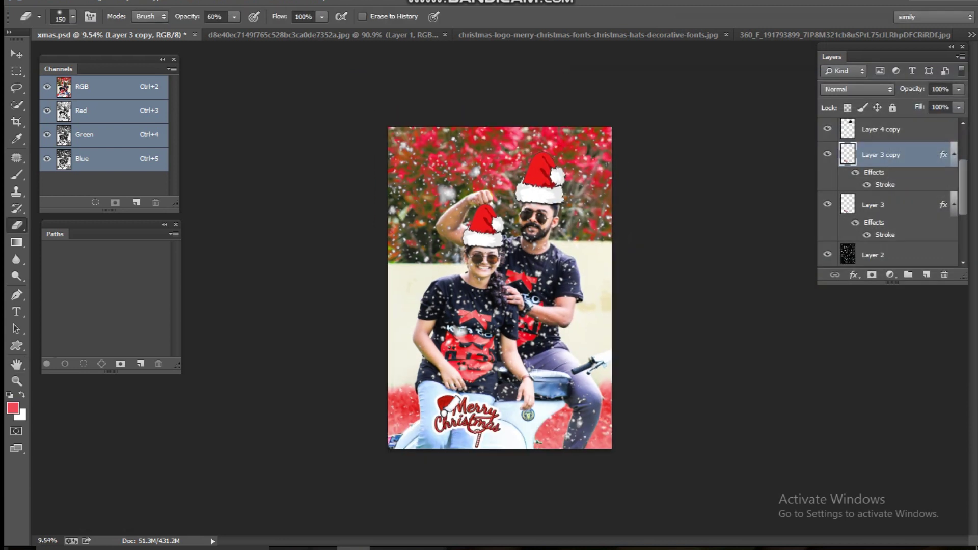
scroll(480, 448, "up", 4)
scroll(530, 285, "down", 2)
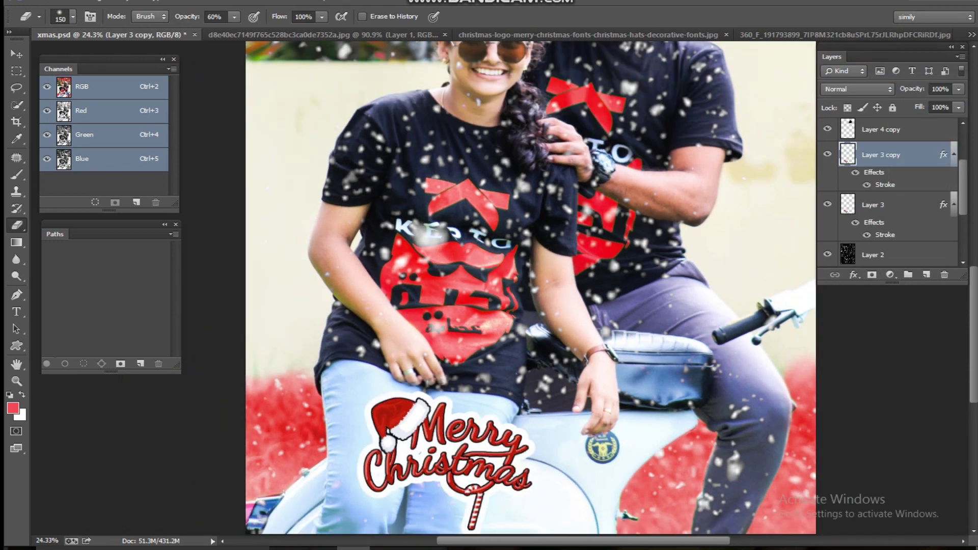
scroll(530, 285, "down", 3)
scroll(530, 285, "down", 1)
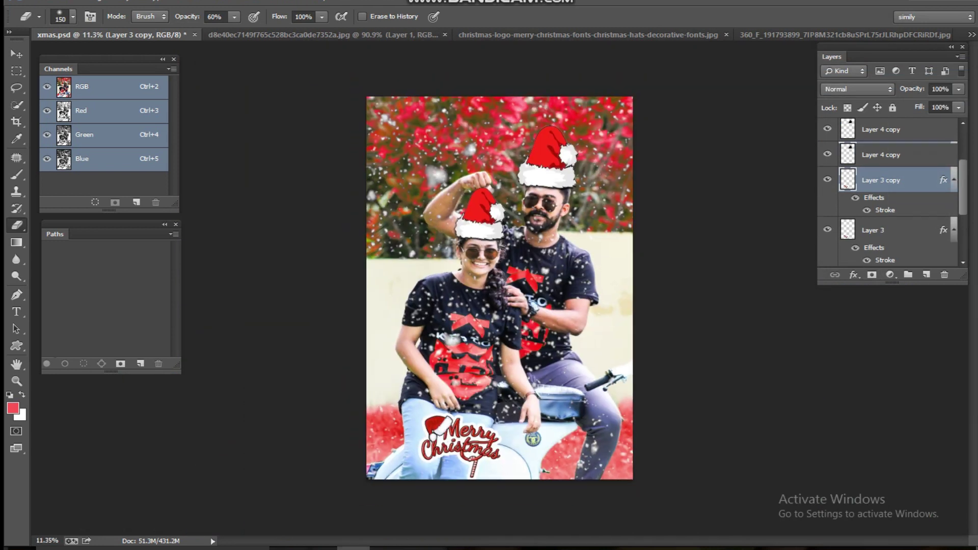
Step: Stamp all visible layers into a new layer at the top of the stack and scale it to about 95%
scroll(888, 192, "up", 2)
left_click(884, 131)
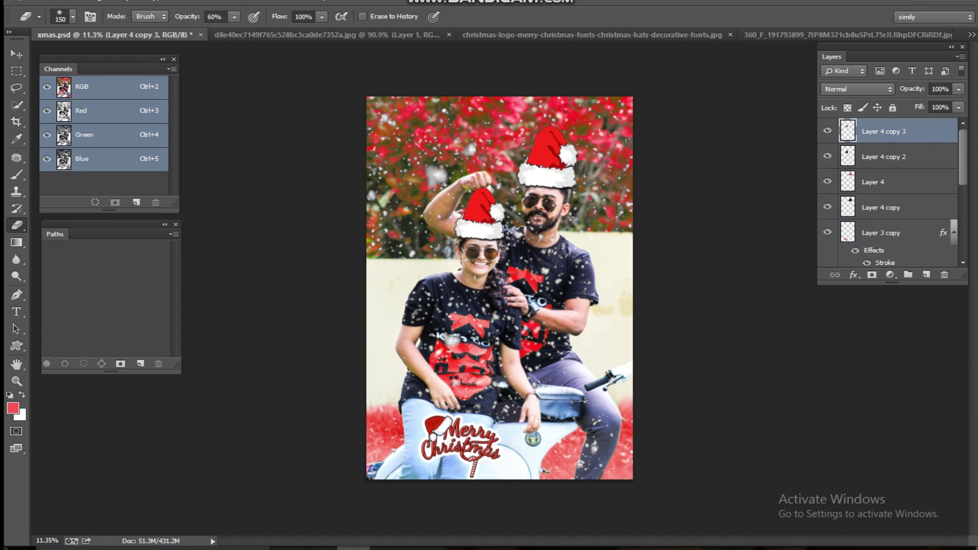
key("ctrl+shift+alt+e")
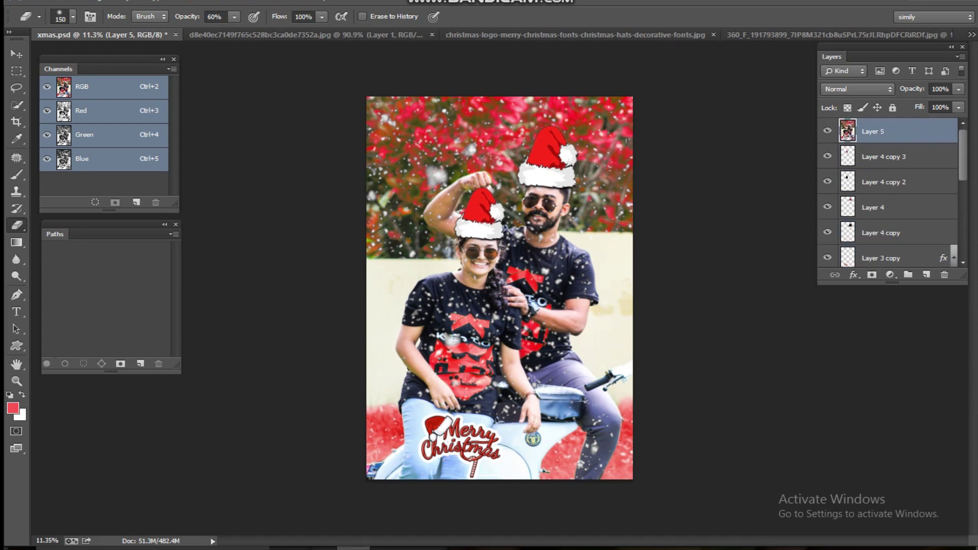
key("ctrl+t")
left_click_drag(632, 97, 627, 105)
key("Return")
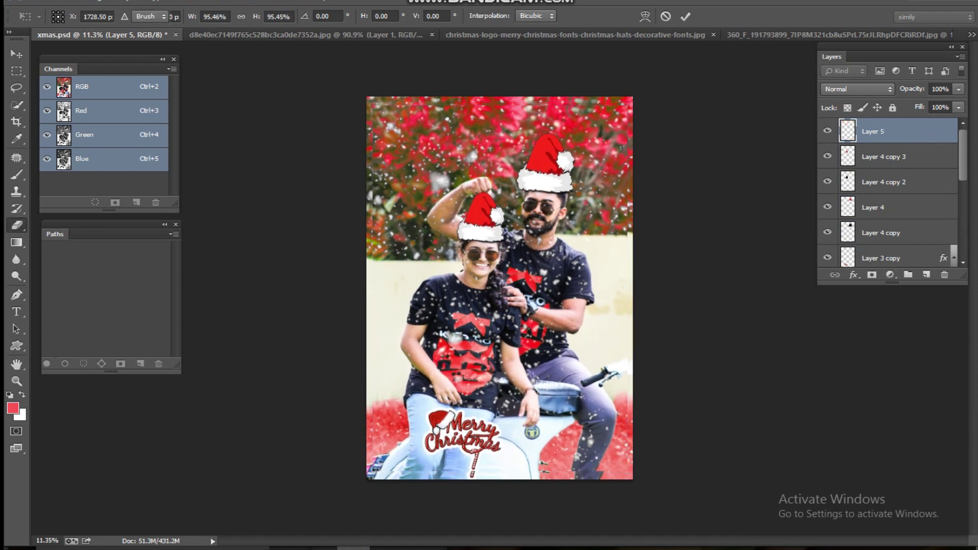
Step: Add a white-filled layer directly beneath the scaled merged layer to form a white border around the photo
left_click(884, 157)
left_click(926, 274)
key("ctrl+shift+alt+n")
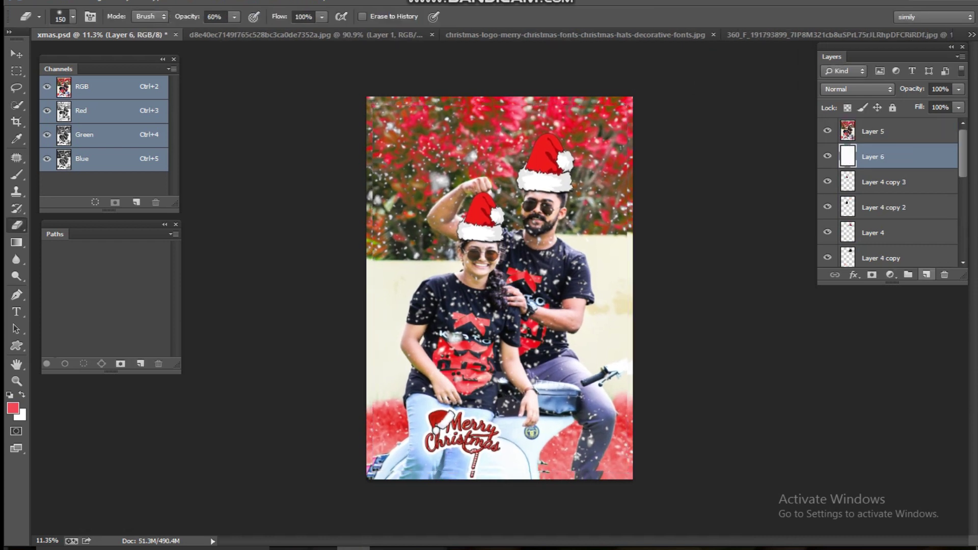
scroll(499, 287, "down", 1)
scroll(499, 288, "up", 1)
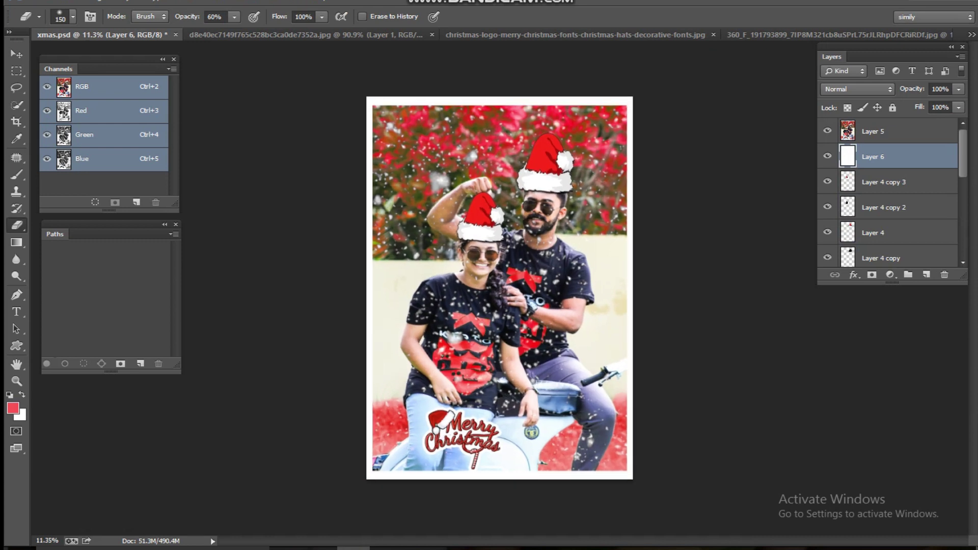
Step: Compare the finished composition with the original Background photo by isolating that layer and restoring the others
scroll(891, 194, "down", 5)
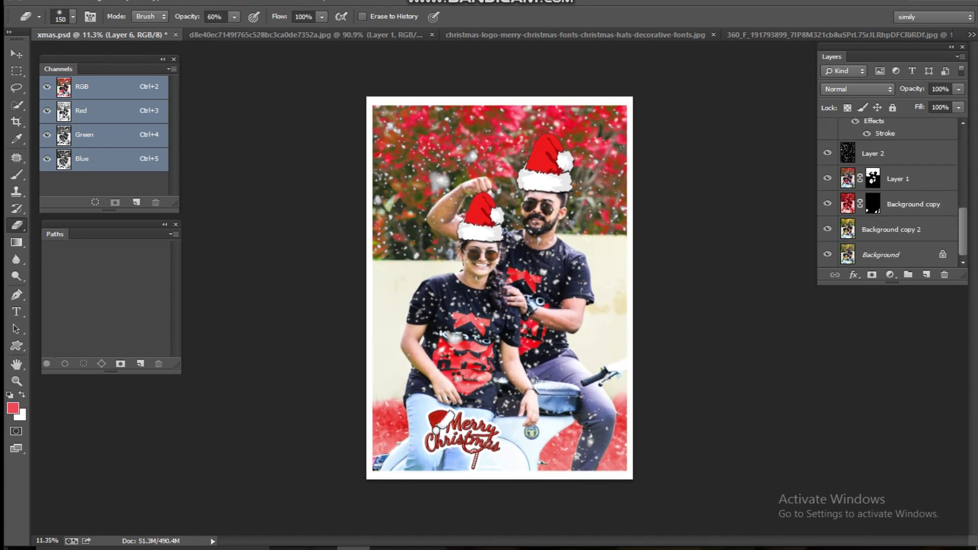
left_click(827, 254, "alt")
left_click(828, 254, "alt")
left_click(827, 254, "alt")
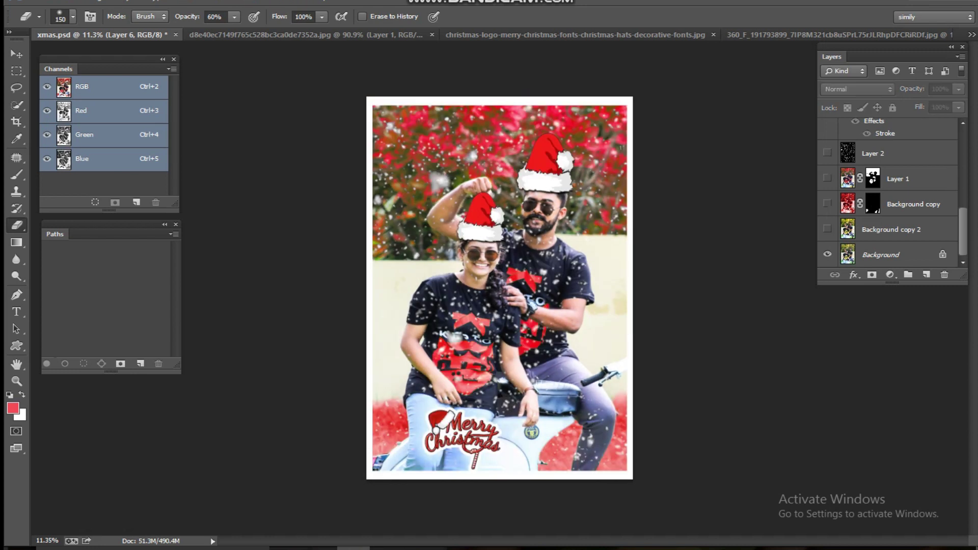
left_click(827, 254, "alt")
Step: Save the finished xmas.psd document
scroll(499, 288, "down", 4)
scroll(499, 288, "up", 2)
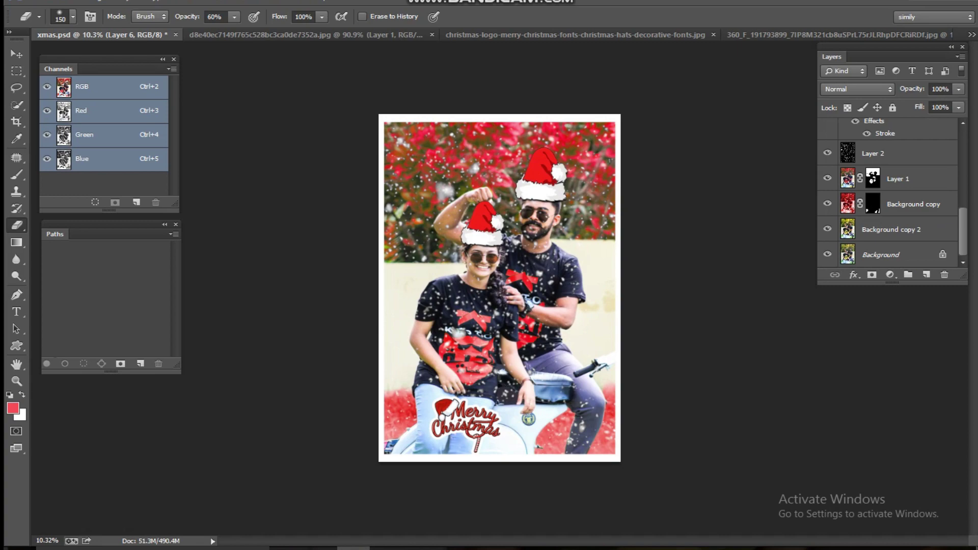
key("ctrl+s")
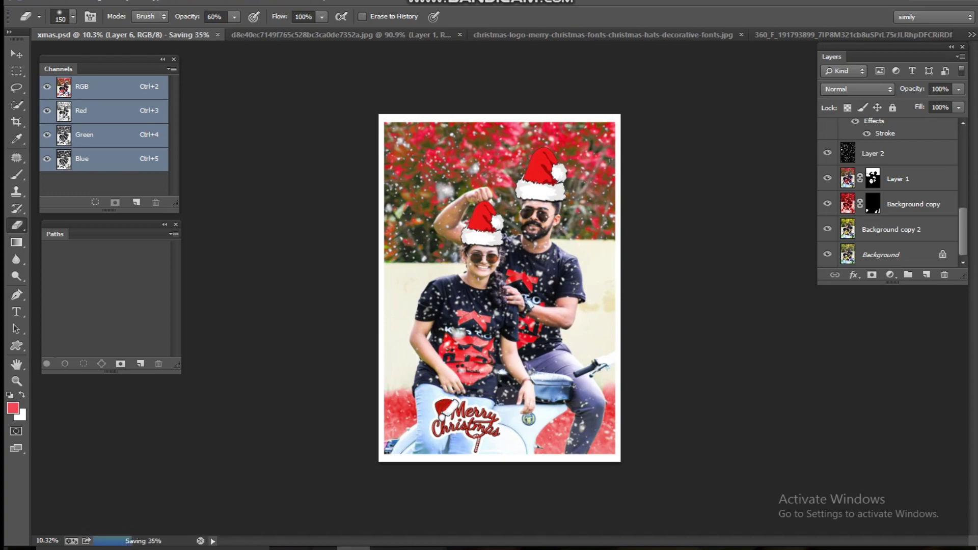